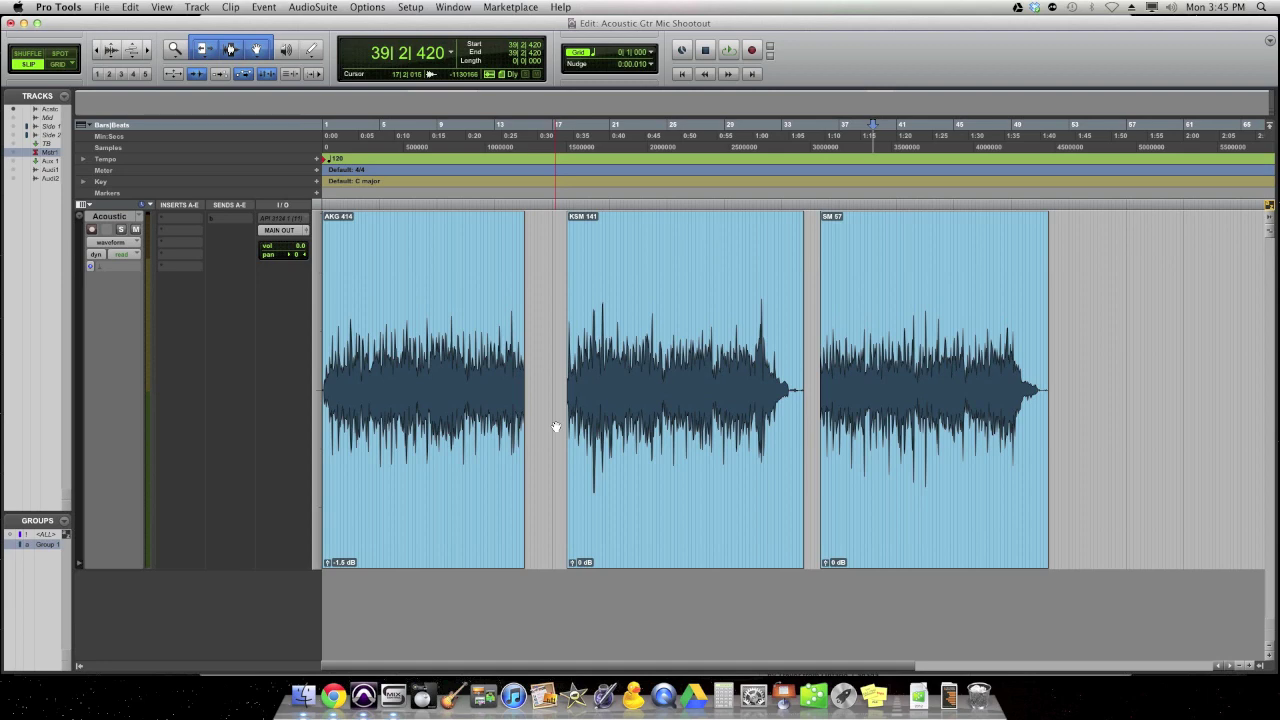
Step: Flip between the Sweetwater AKG C414 XLS, Shure KSM141 and SM57 tabs, then close Chrome
key("super+Tab")
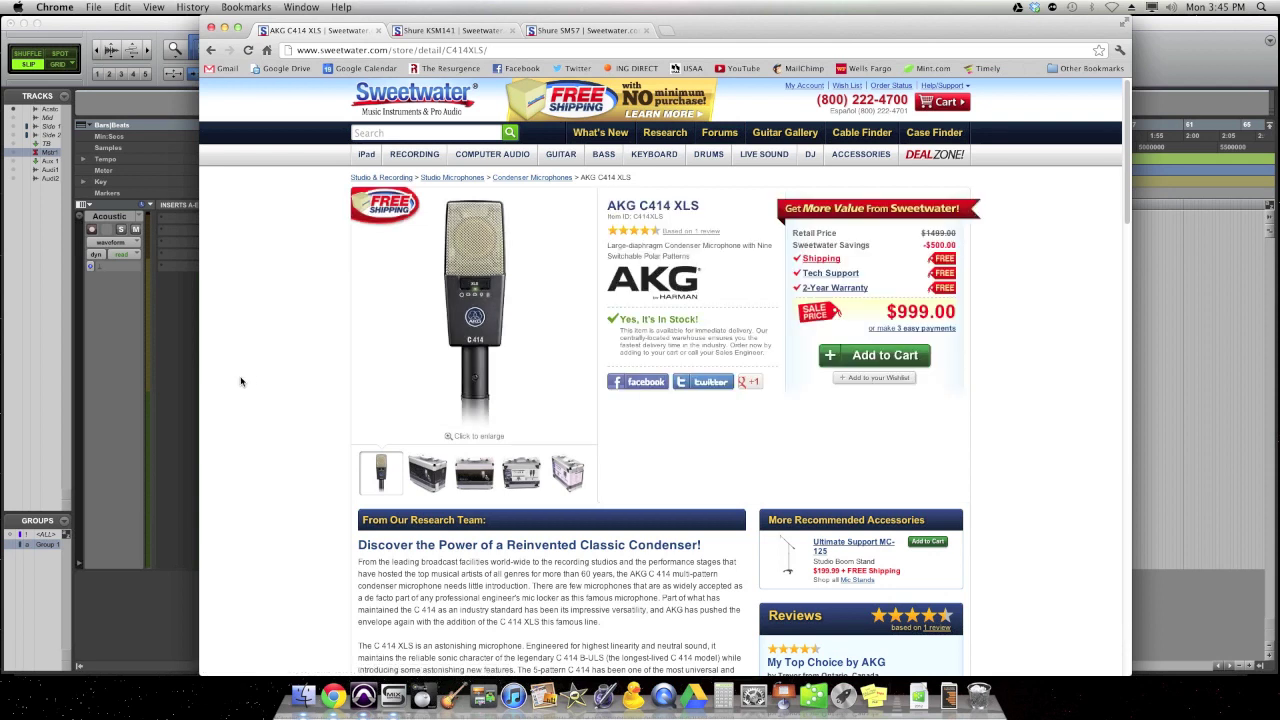
left_click(446, 30)
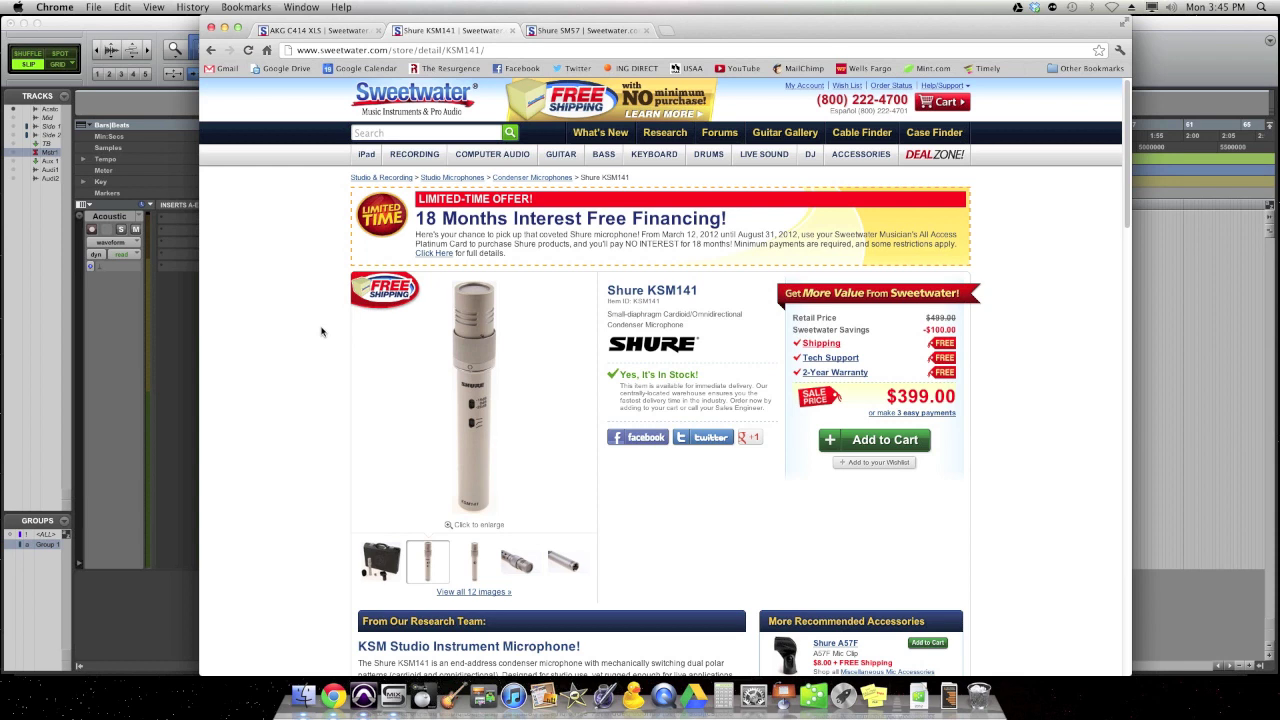
left_click(592, 31)
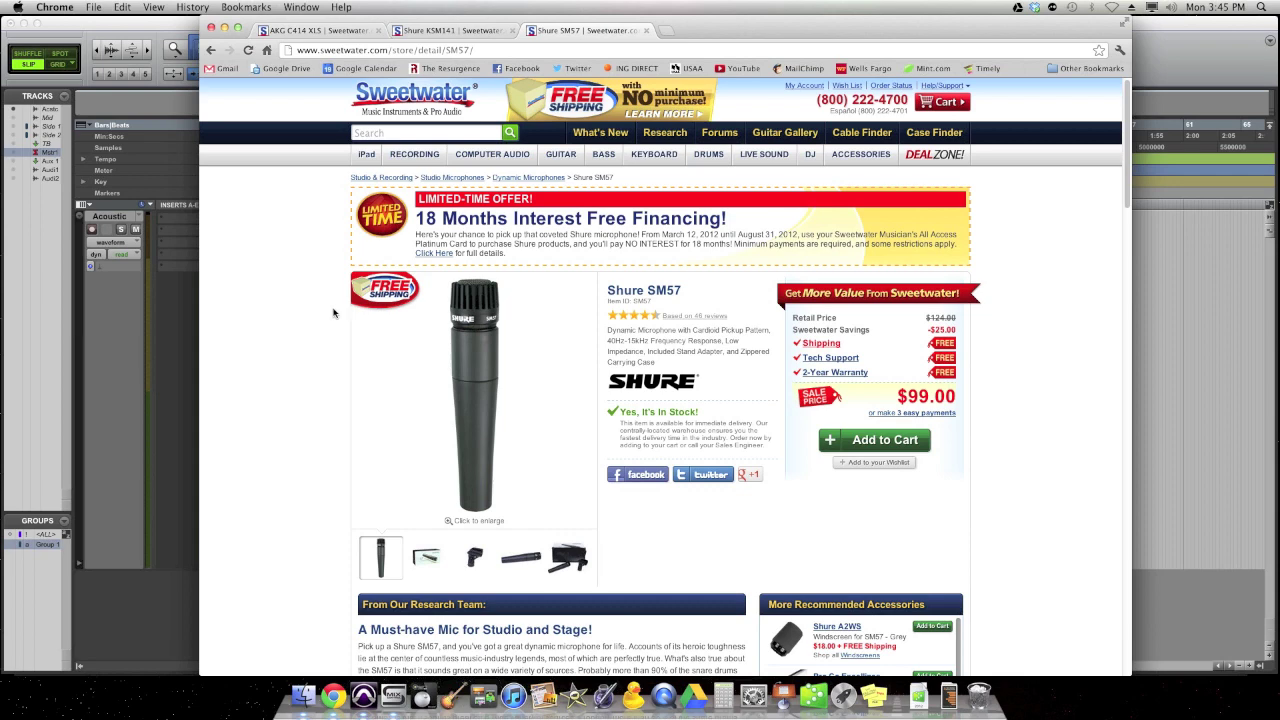
left_click(322, 31)
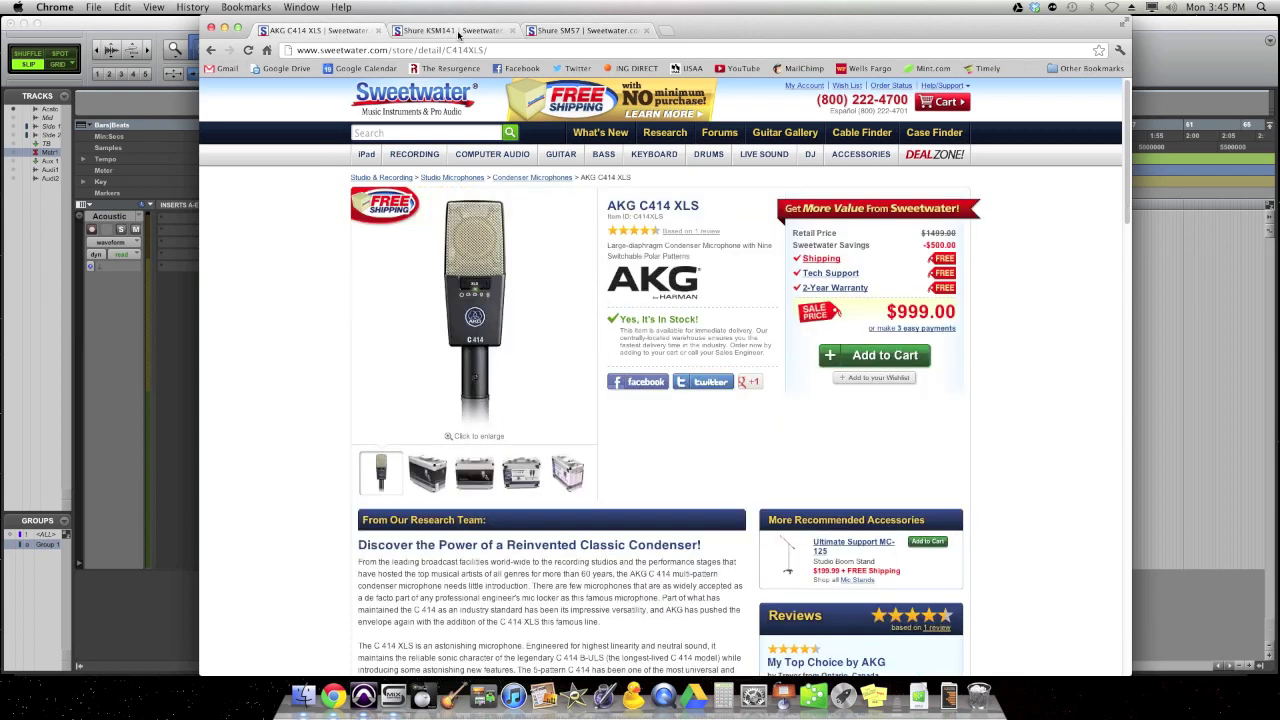
left_click(459, 33)
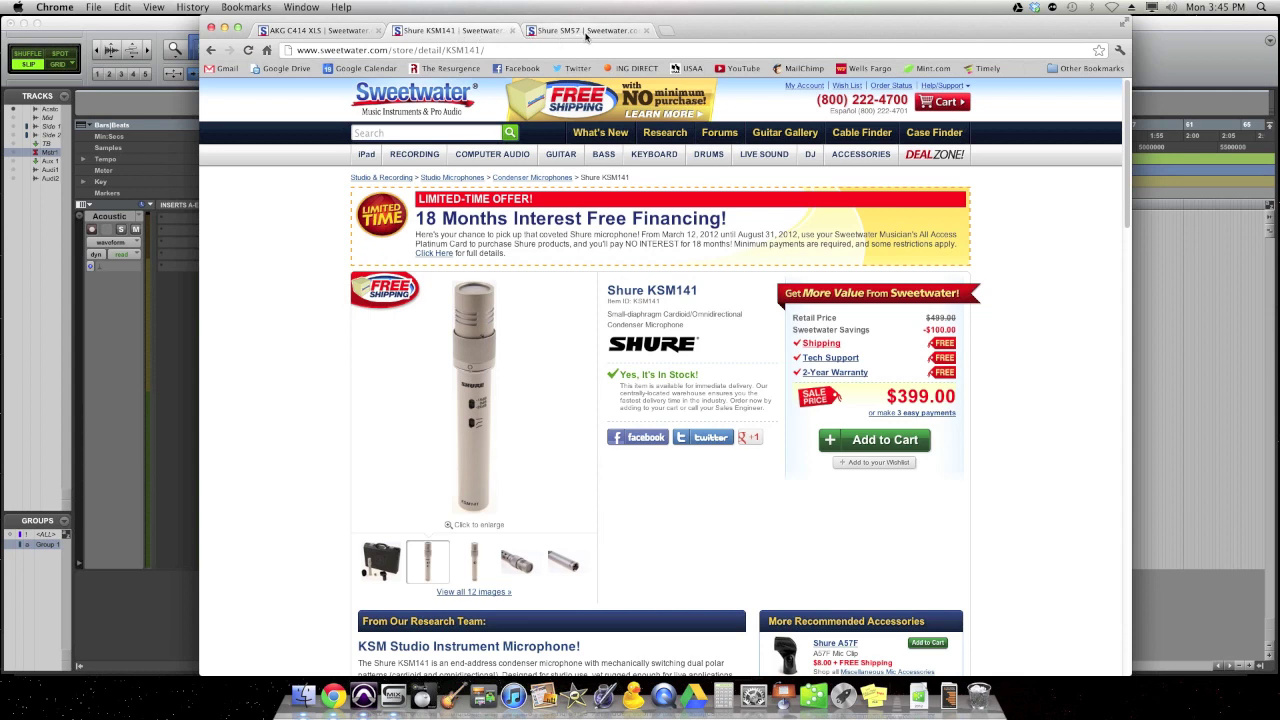
left_click(586, 33)
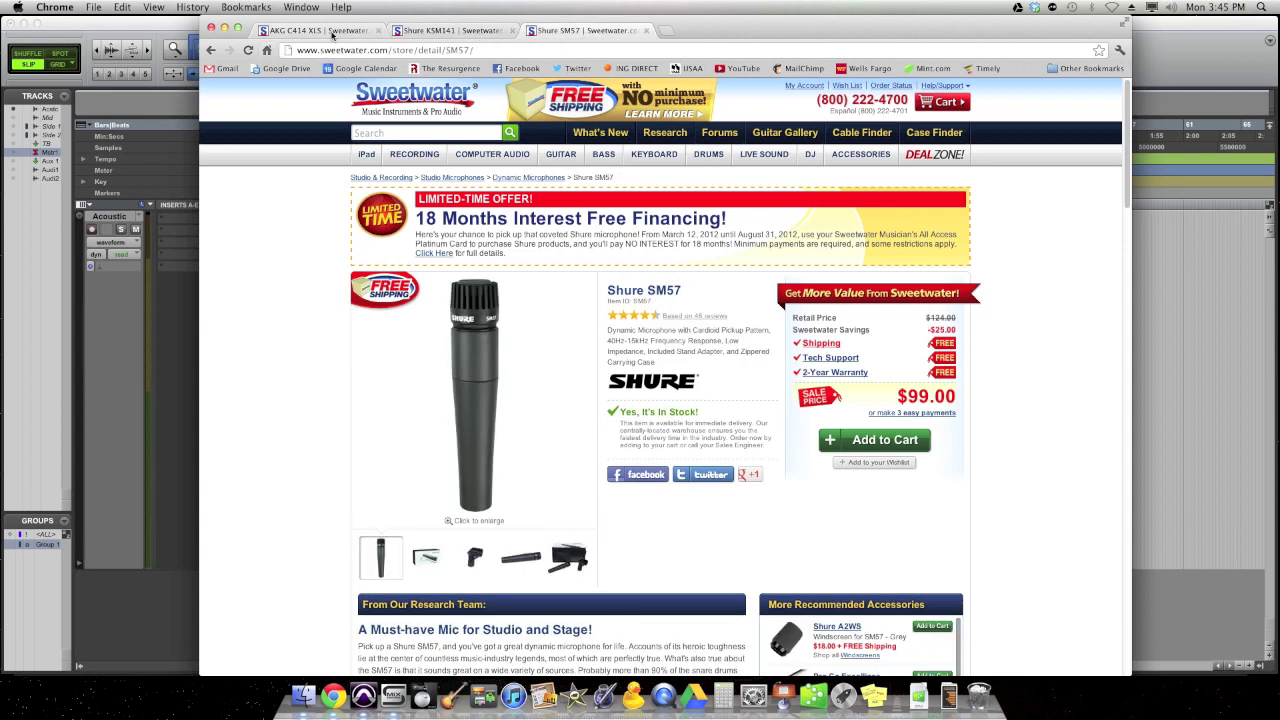
left_click(334, 32)
left_click(586, 32)
left_click(1168, 66)
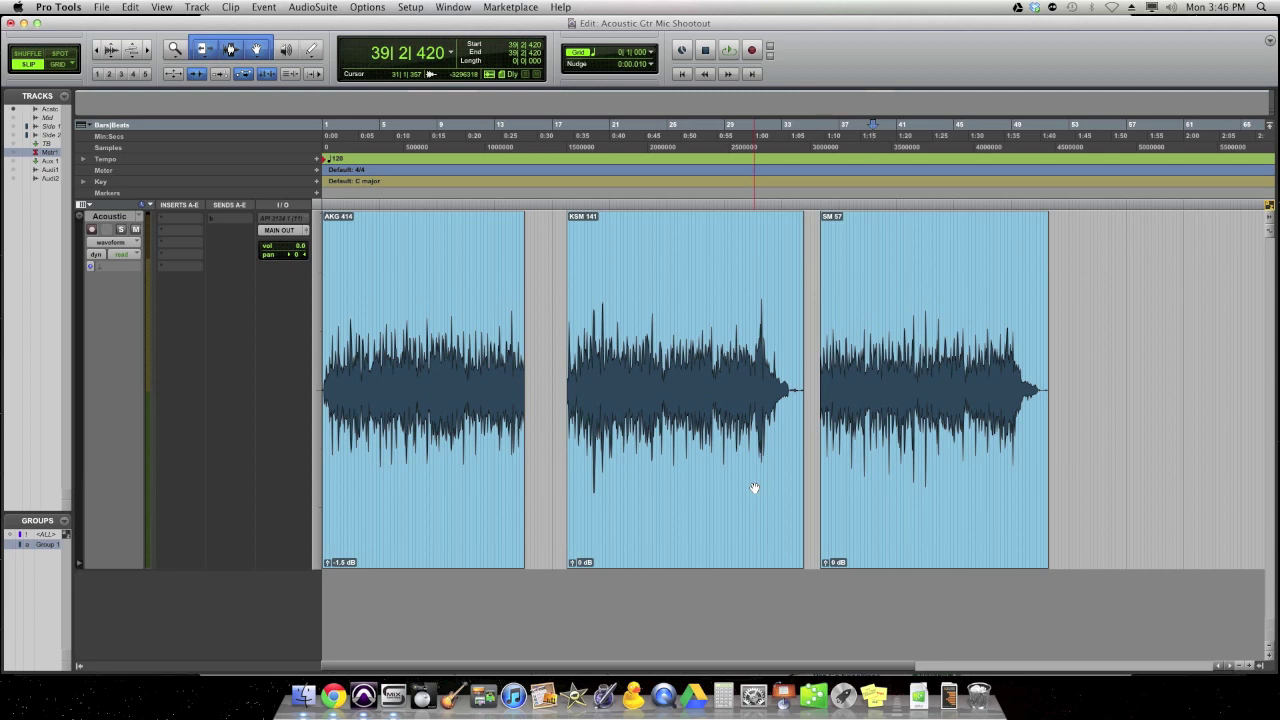
Step: Select the AKG 414 clip, play it back, and stop playback
left_click(434, 515)
key("space")
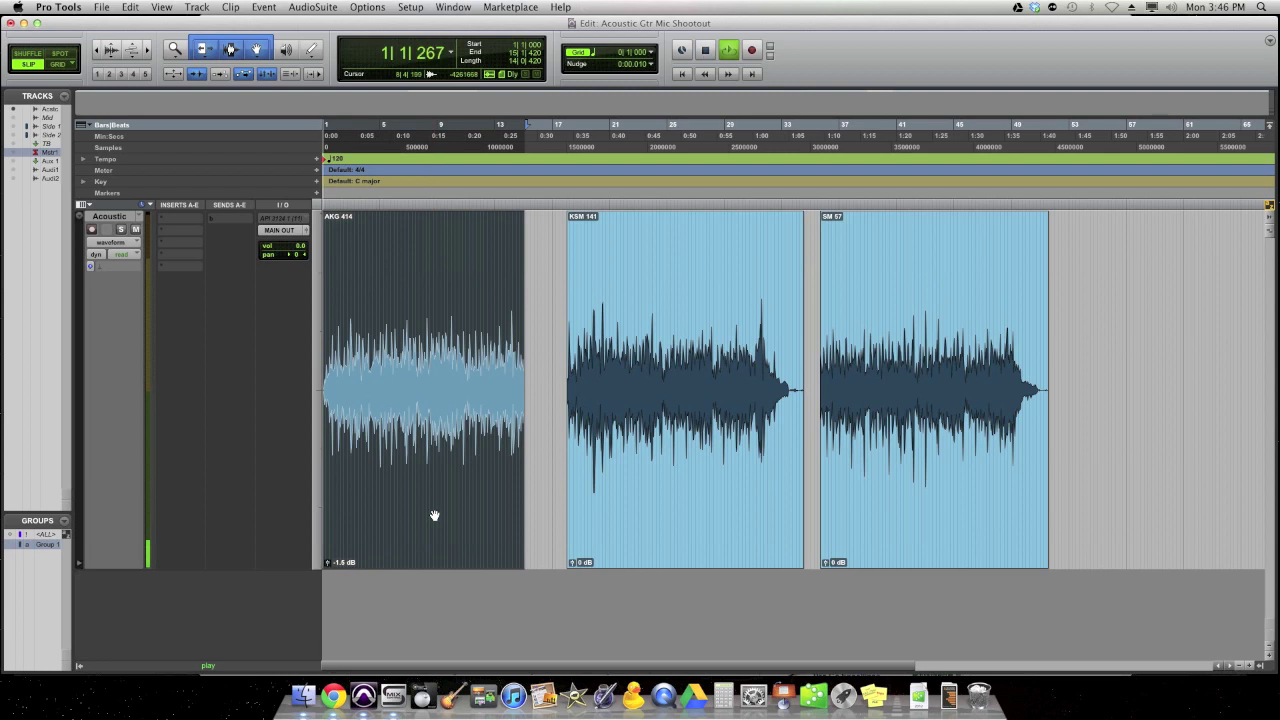
key("space")
Step: Select the KSM 141 clip, play it back, and stop playback
left_click(652, 527)
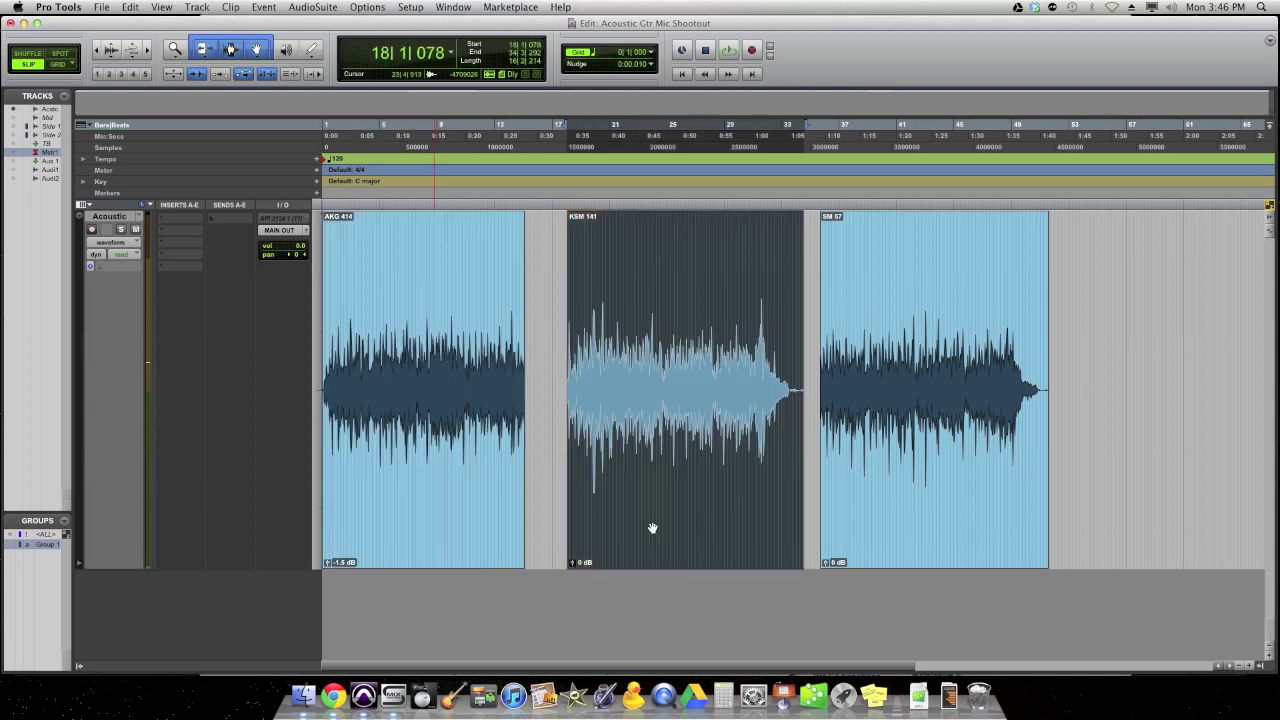
key("space")
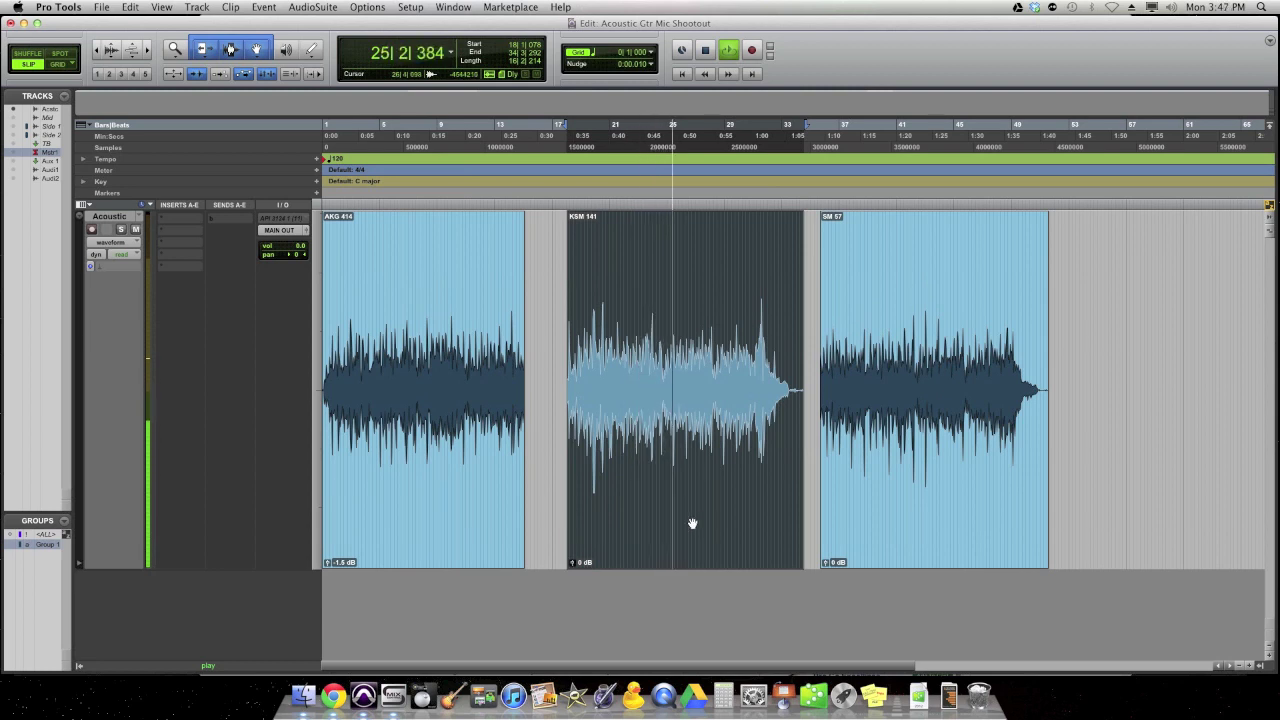
key("space")
Step: Select the SM 57 clip, play it through, and stop playback
left_click(875, 527)
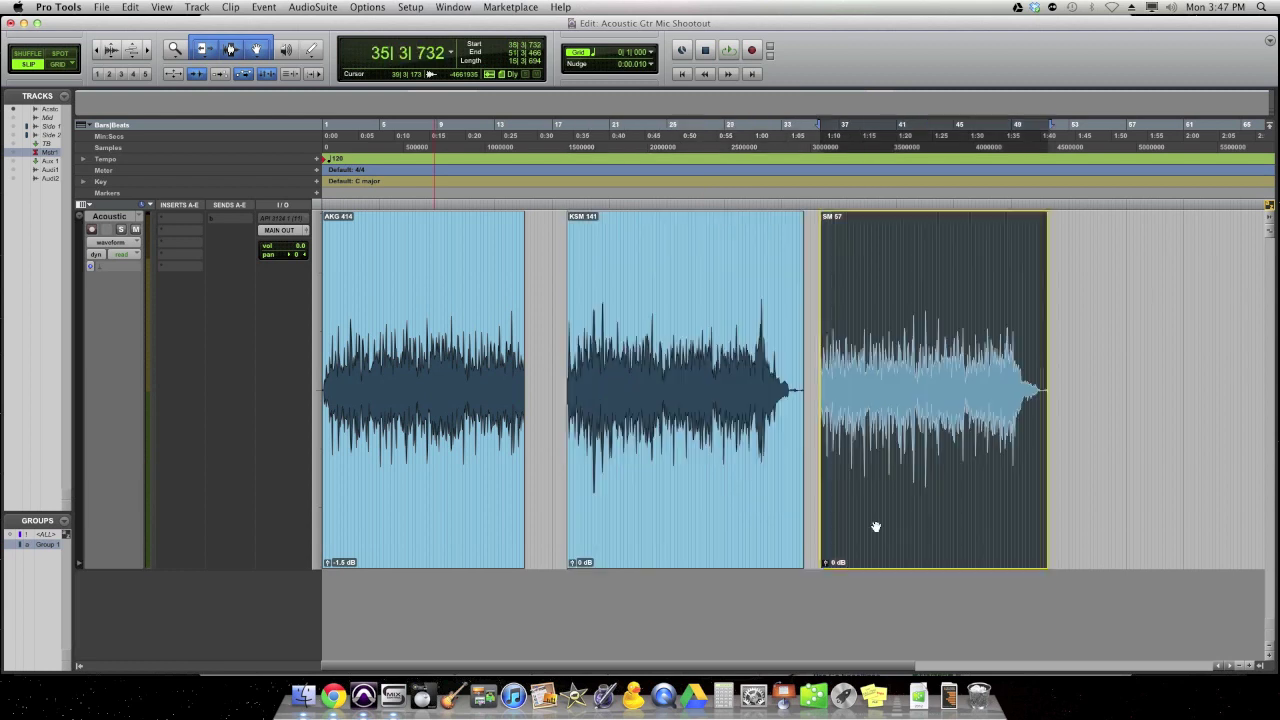
key("space")
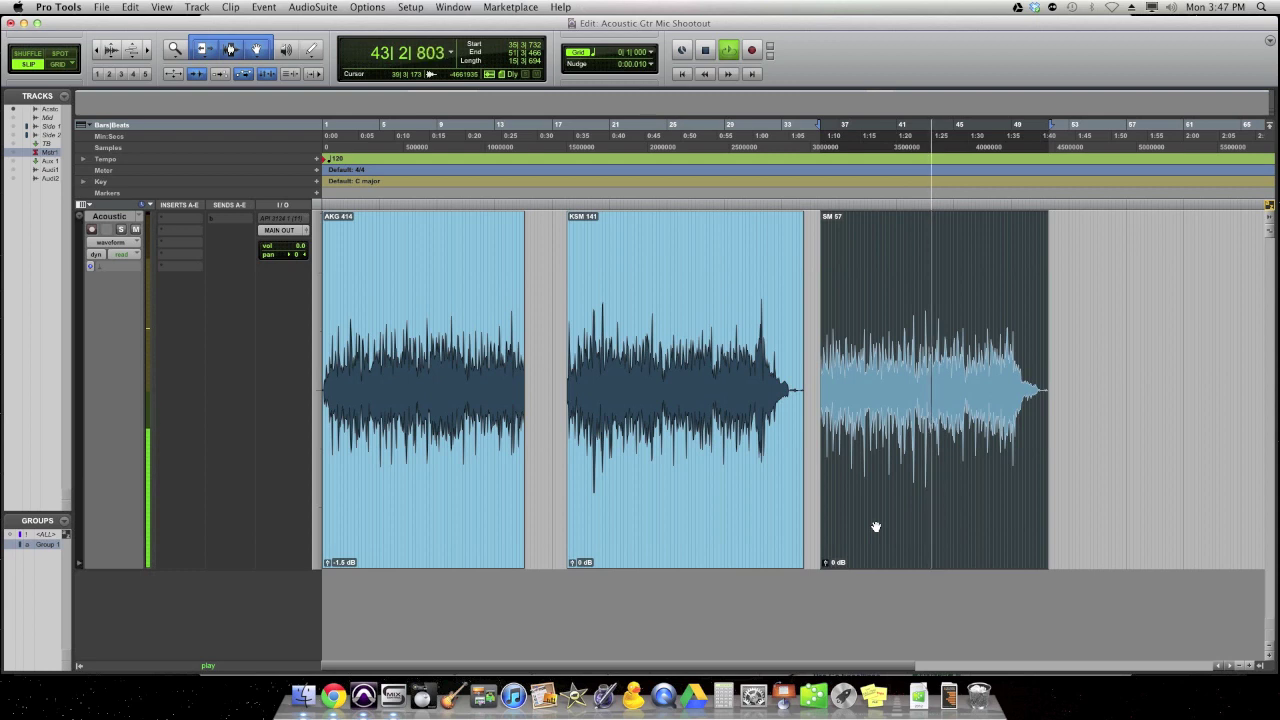
key("space")
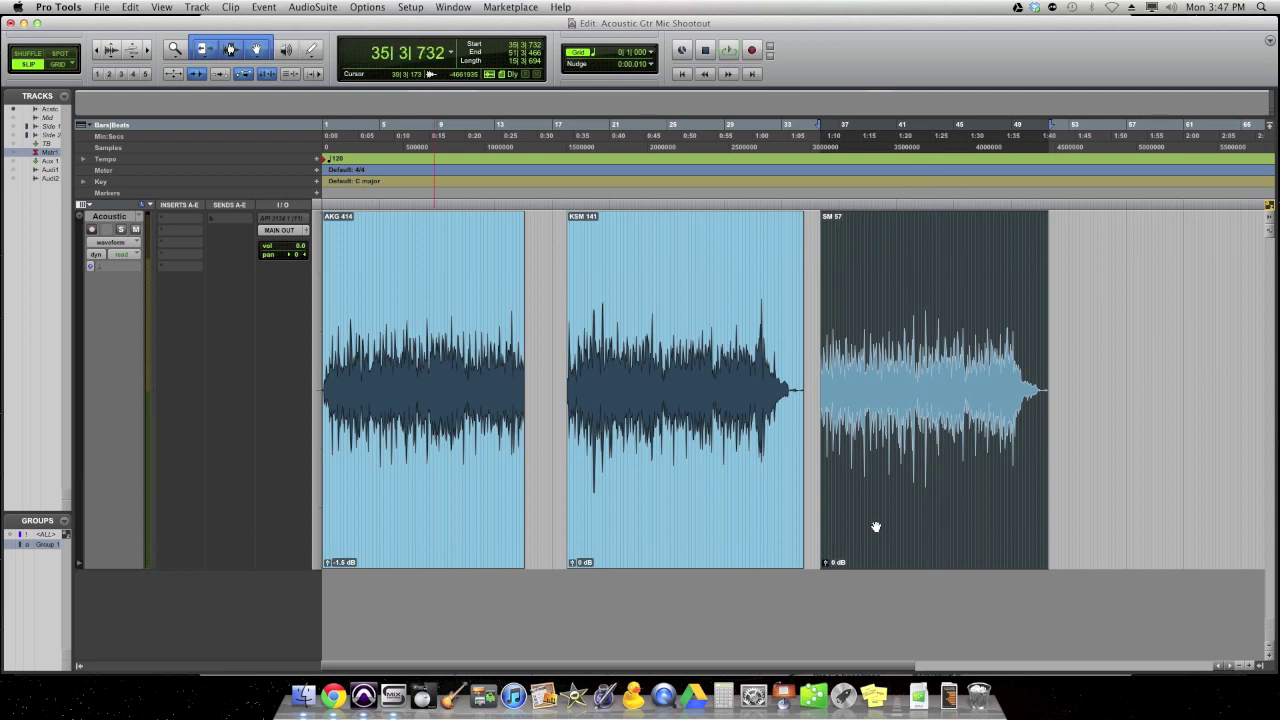
Step: Start playback on the AKG 414 clip, then jump mid-play to the SM 57 clip
left_click(480, 502)
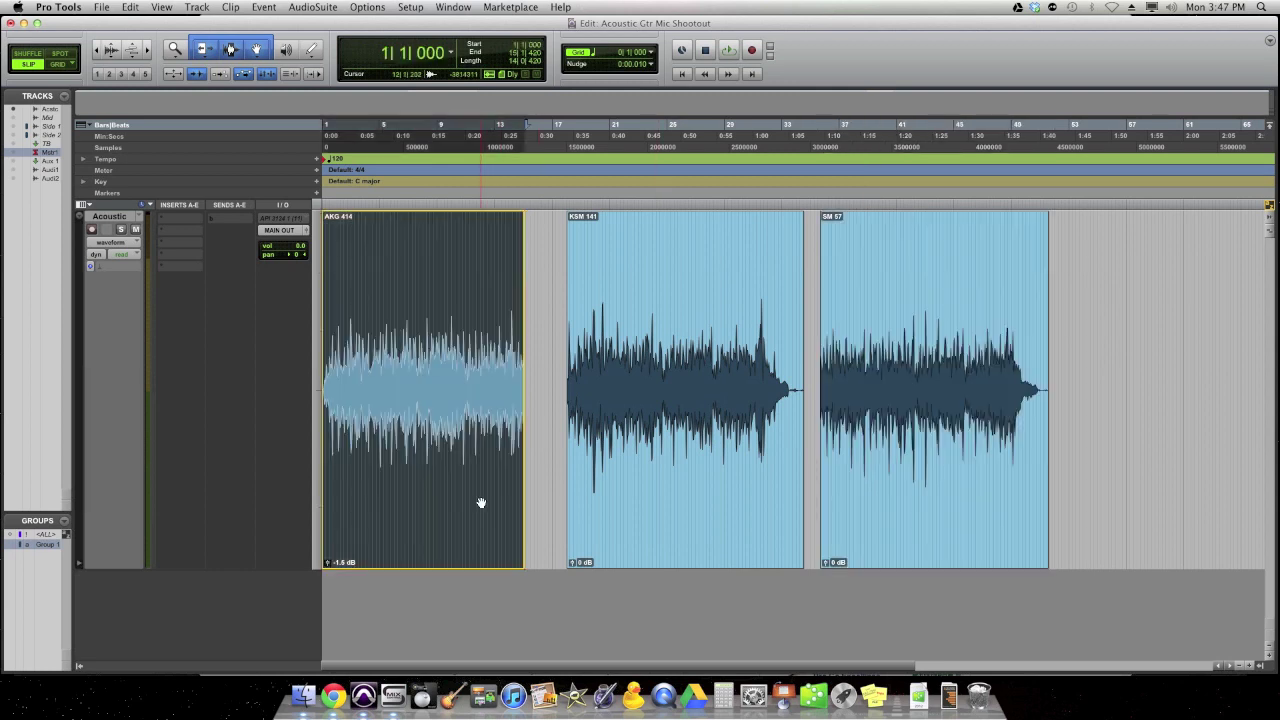
left_click(917, 506)
left_click(392, 506)
key("space")
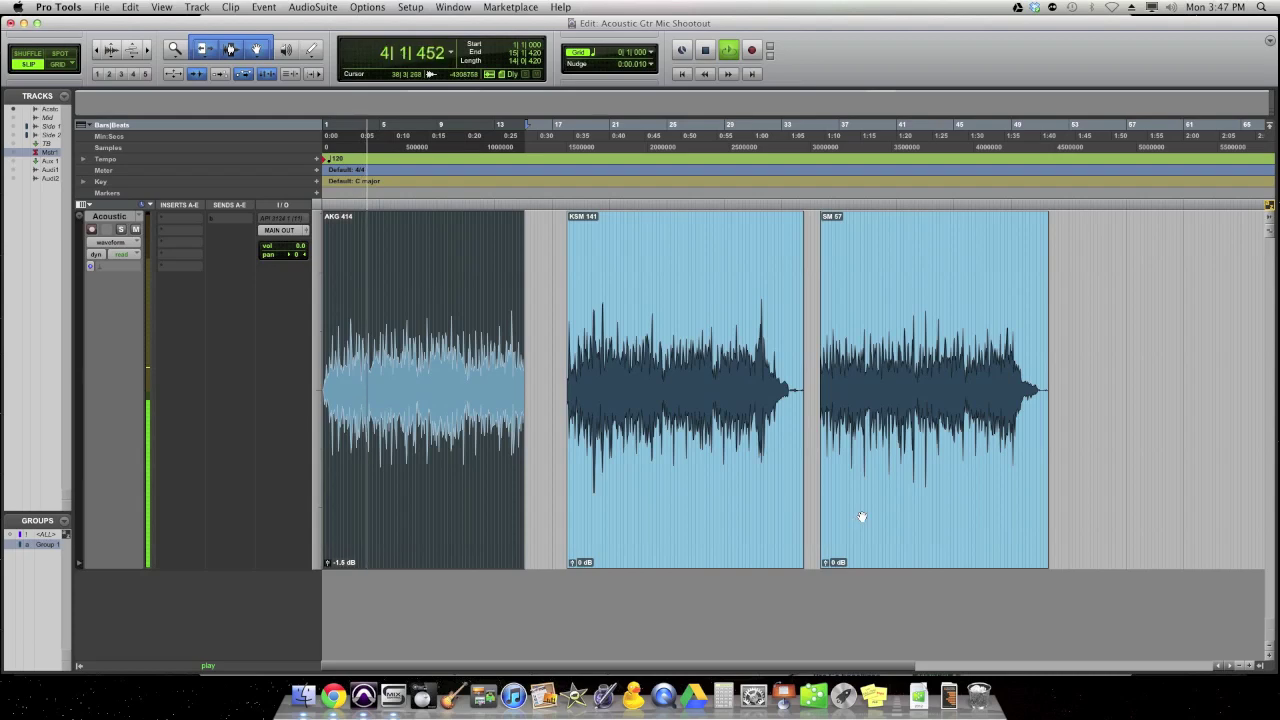
left_click(860, 516)
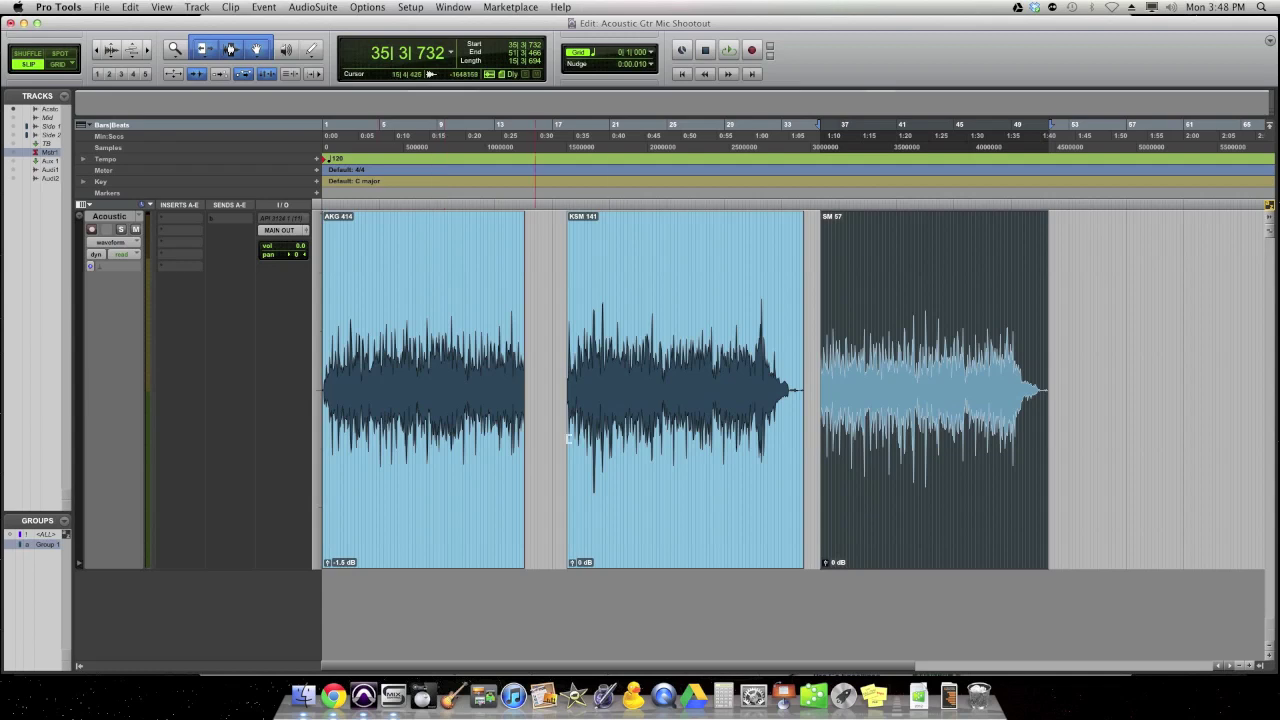
left_click(481, 456)
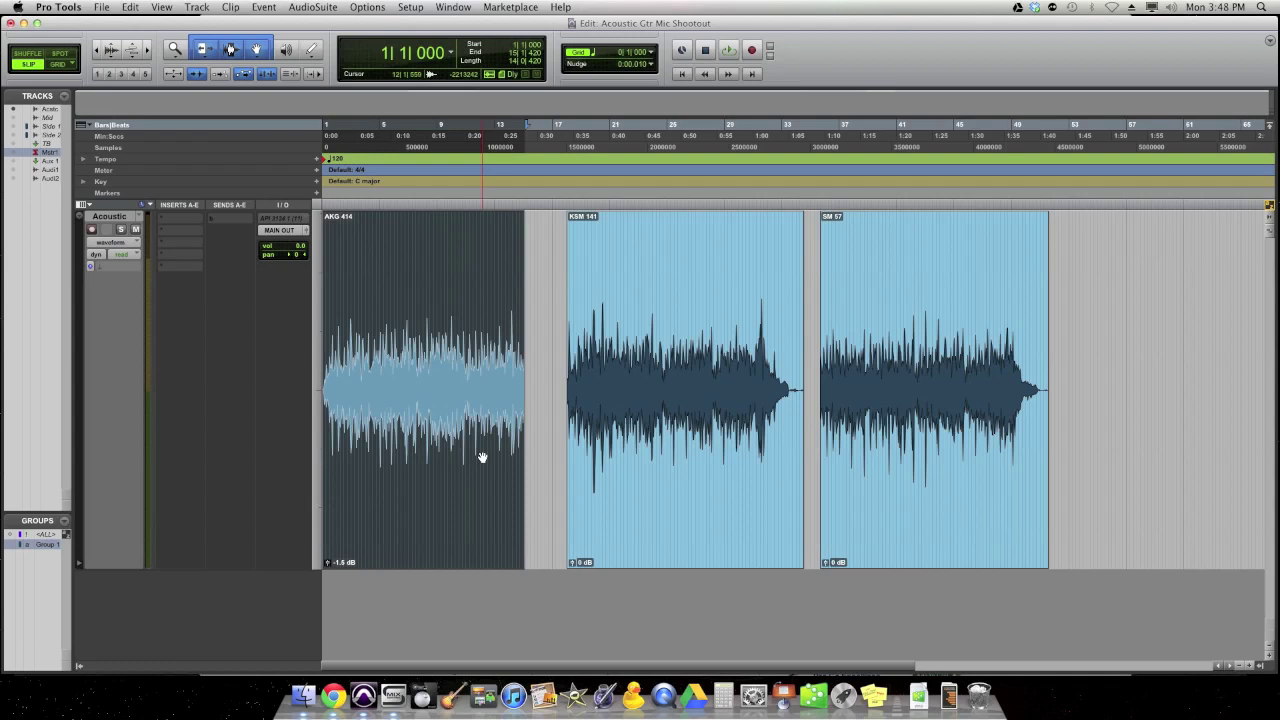
Step: Play short passages from bar 5 and from inside the KSM 141 clip
left_click(643, 457)
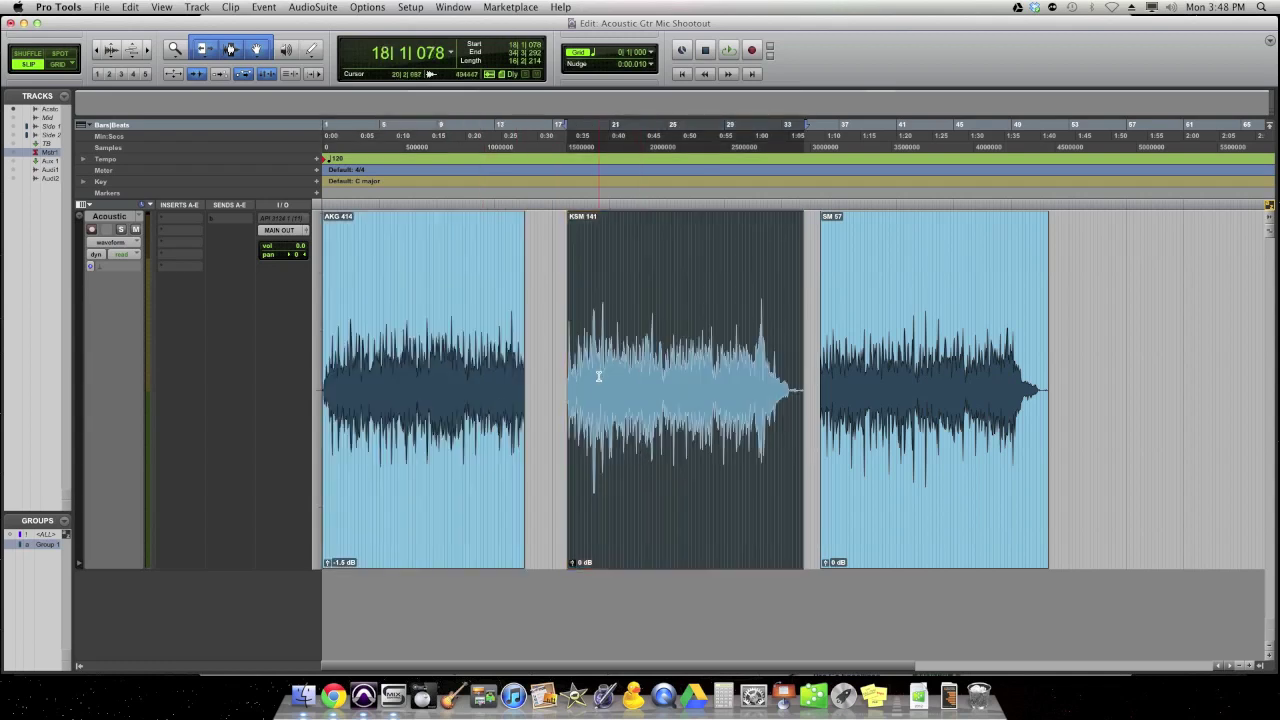
left_click(390, 380)
key("space")
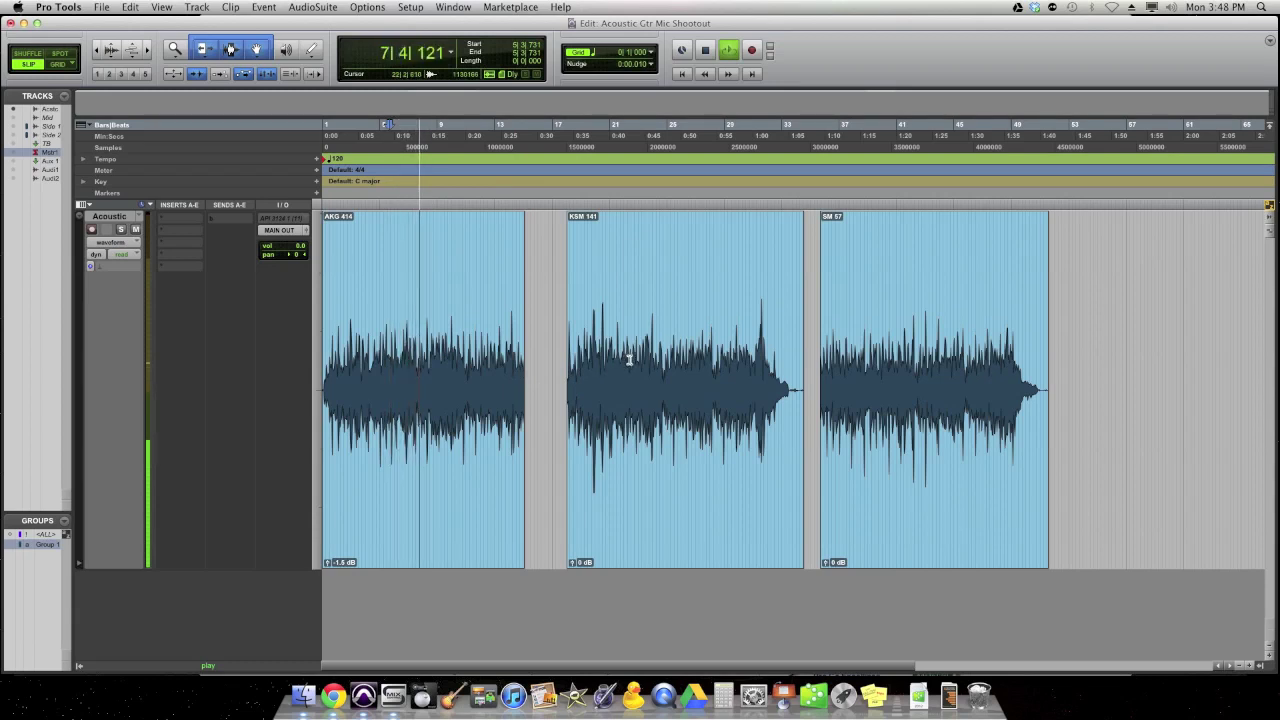
key("space")
left_click(629, 360)
key("space")
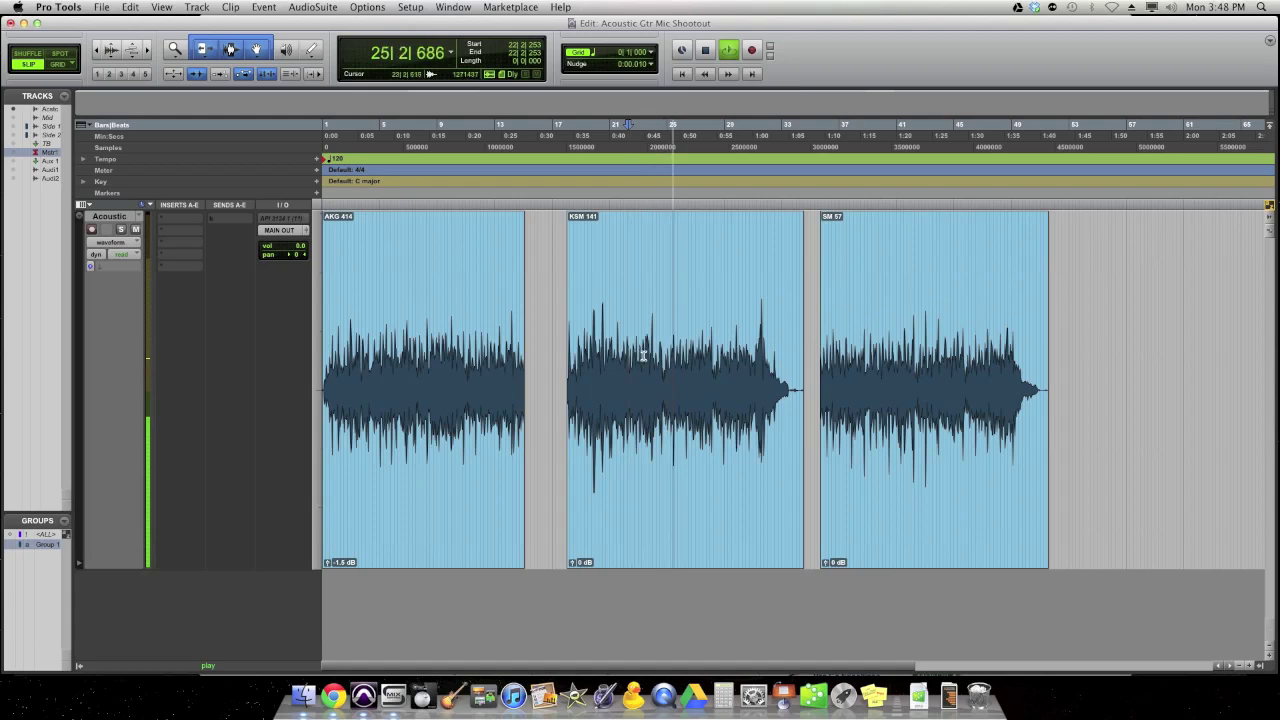
key("space")
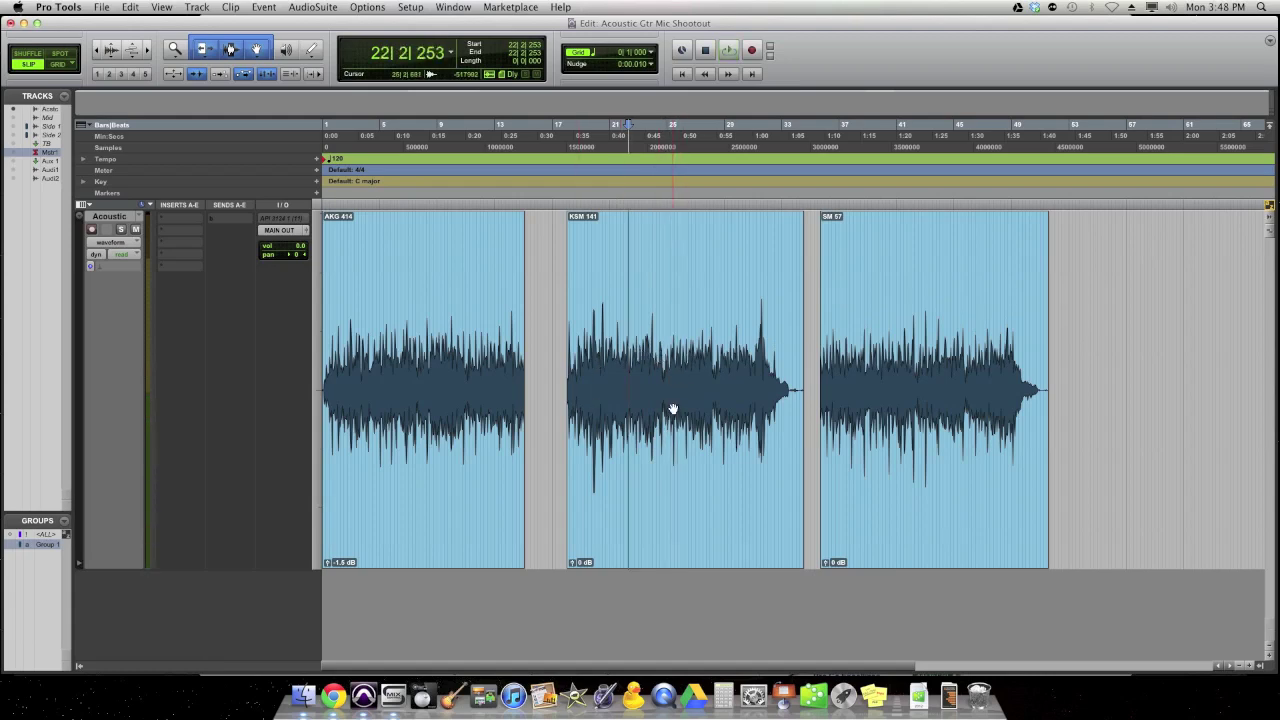
Step: Toggle between the AKG 414 and KSM 141 clips, then play a passage of the SM 57 take
left_click(485, 405)
left_click(648, 412)
left_click(444, 420)
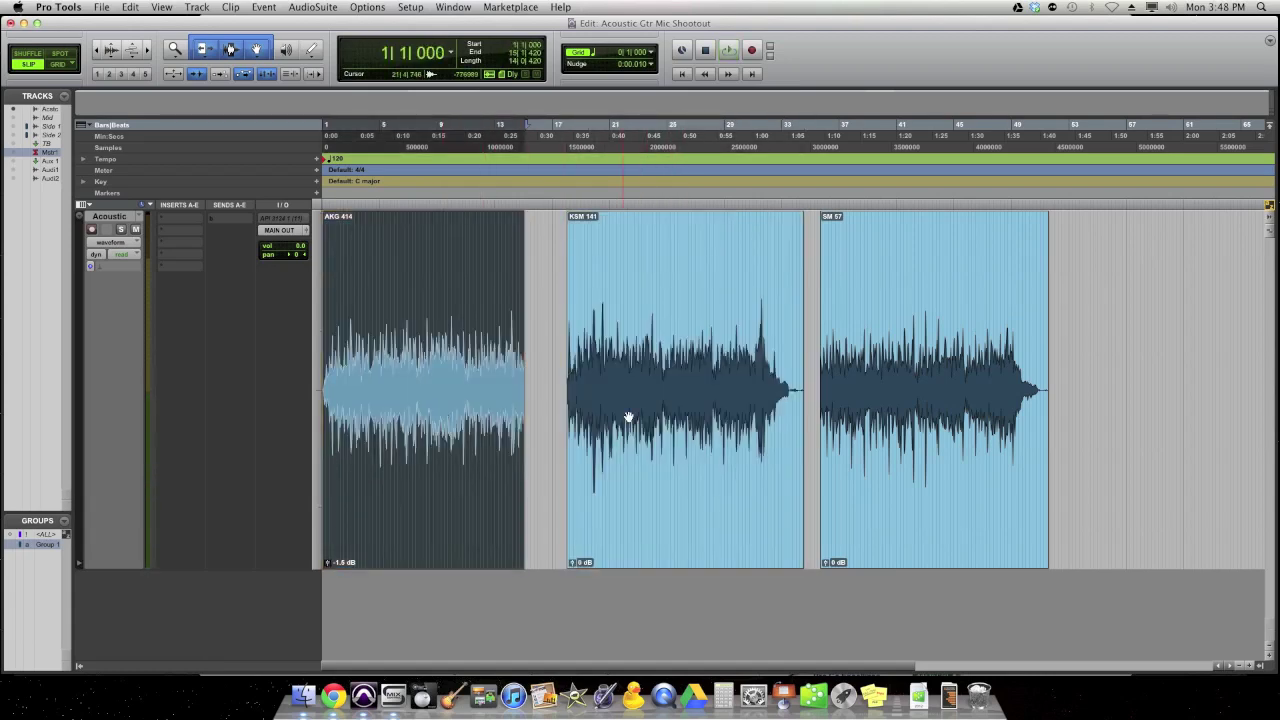
left_click(628, 417)
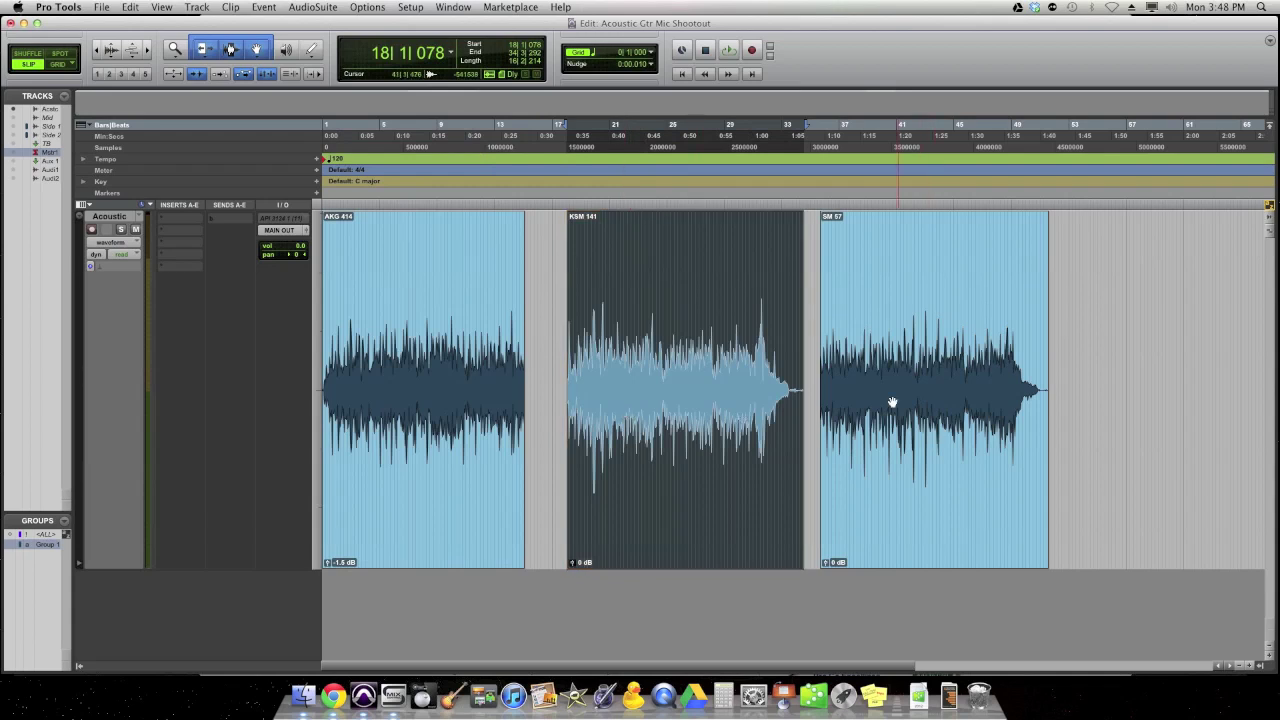
left_click(888, 358)
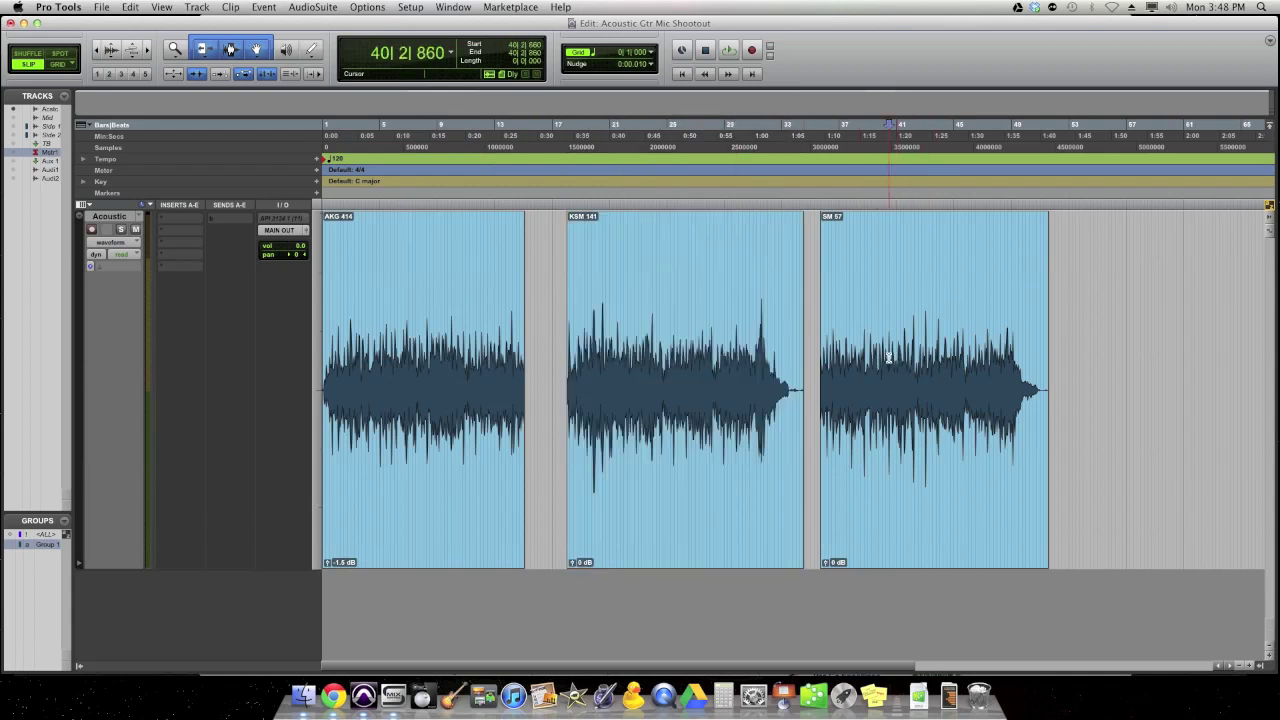
key("space")
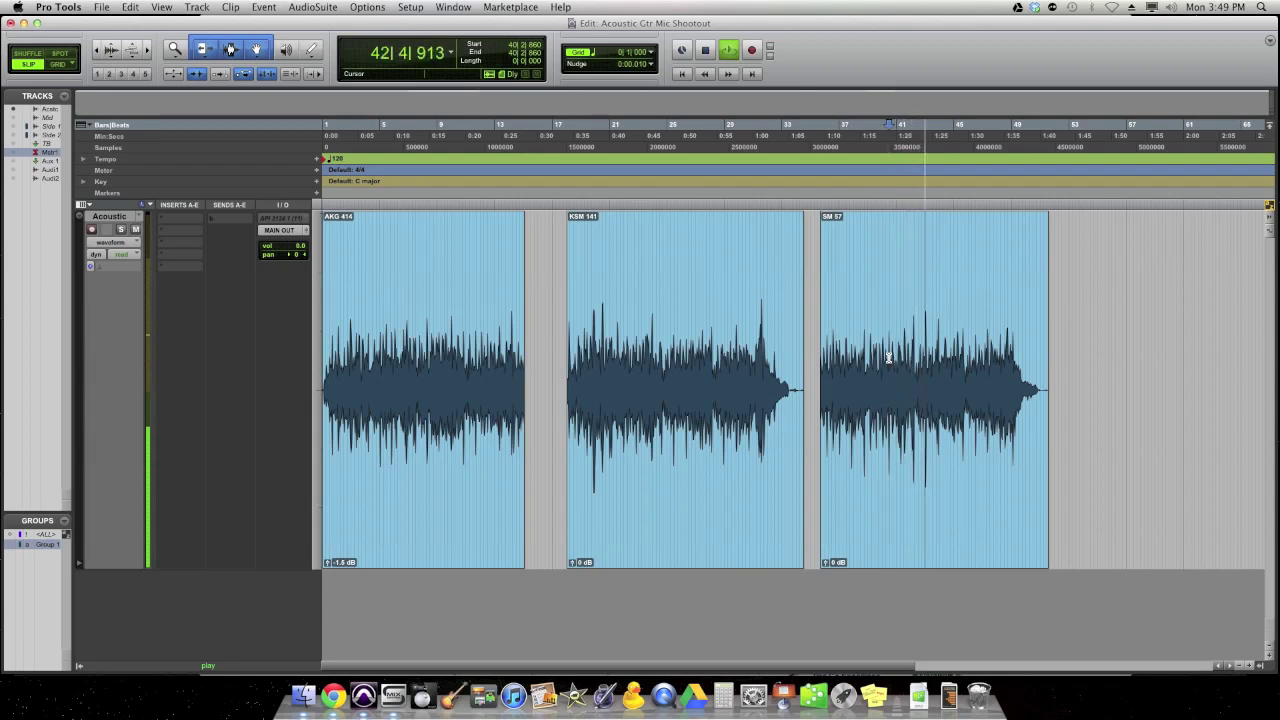
key("space")
Step: Alternate listening between the KSM 141 and SM 57 takes several times
left_click(911, 423)
left_click(700, 423)
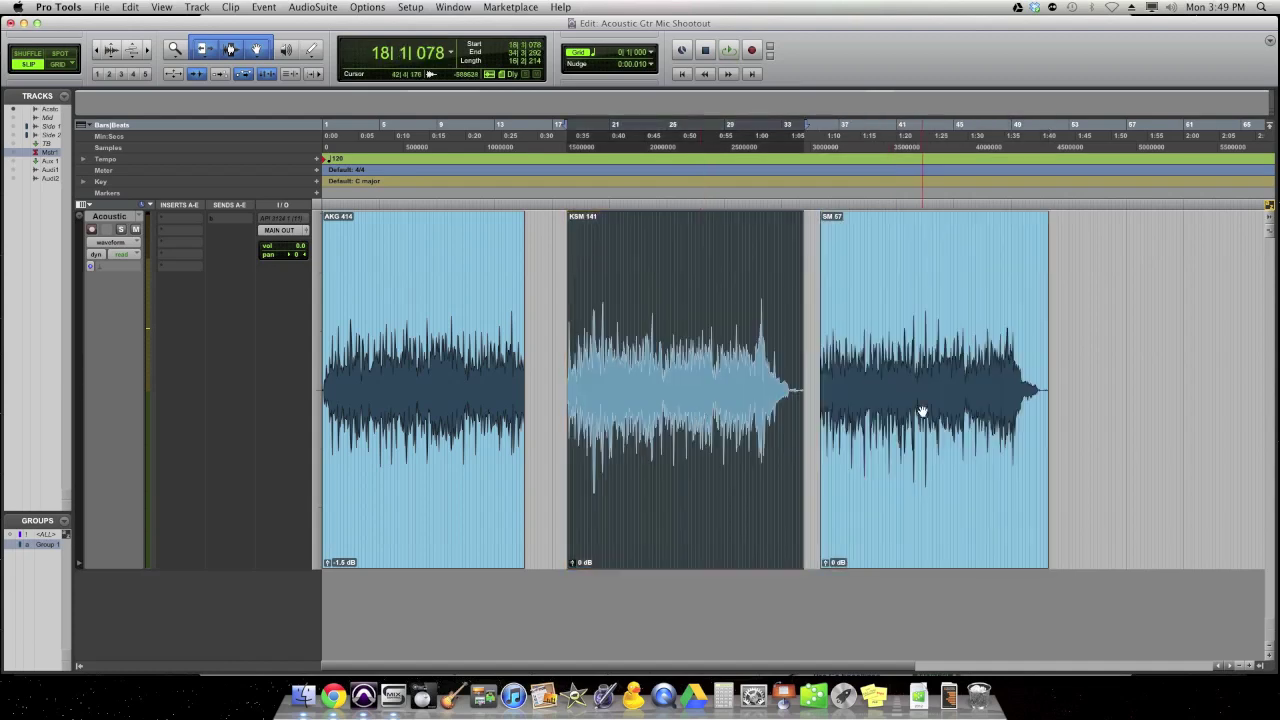
left_click(922, 411)
left_click(720, 420)
left_click(883, 429)
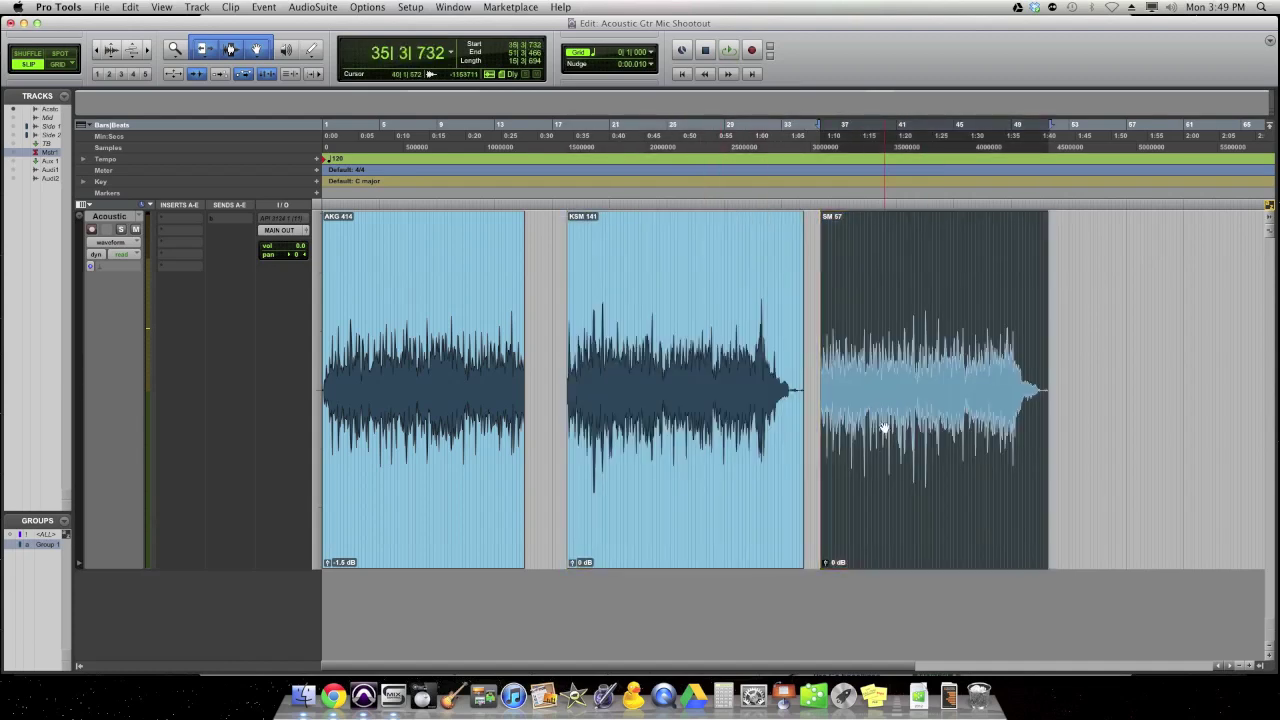
left_click(687, 407)
left_click(884, 419)
left_click(743, 434)
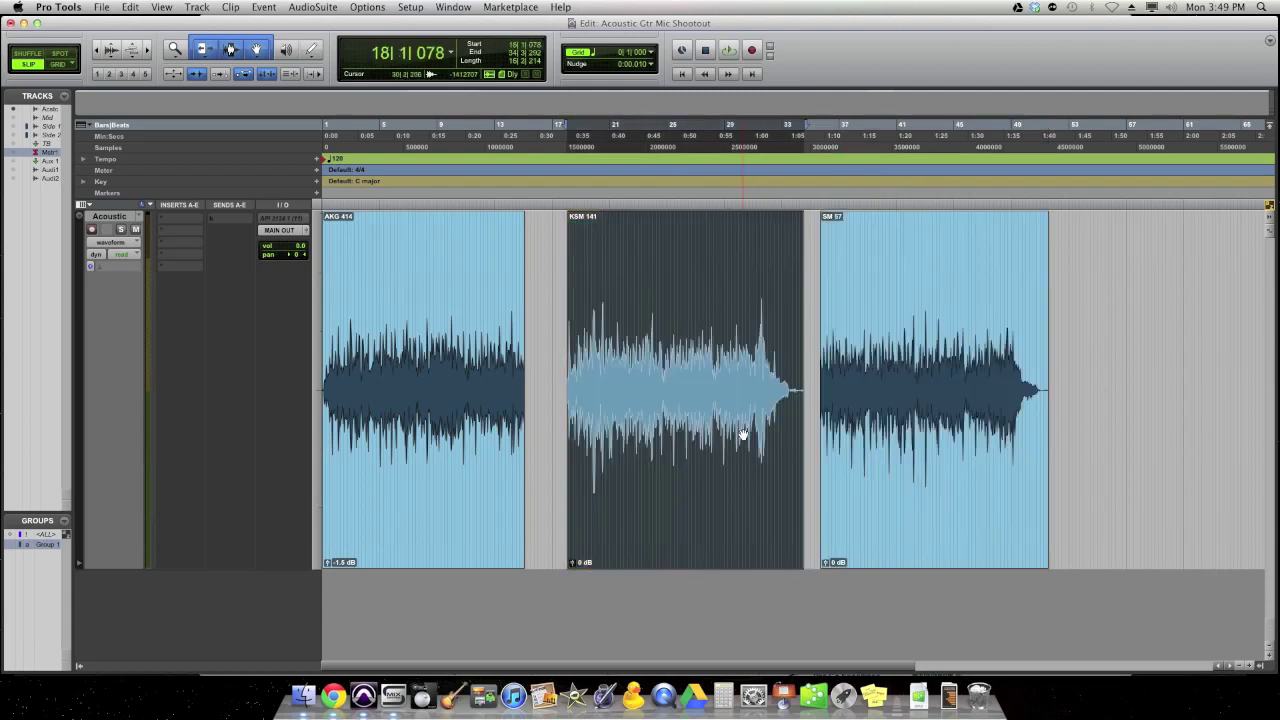
left_click(858, 436)
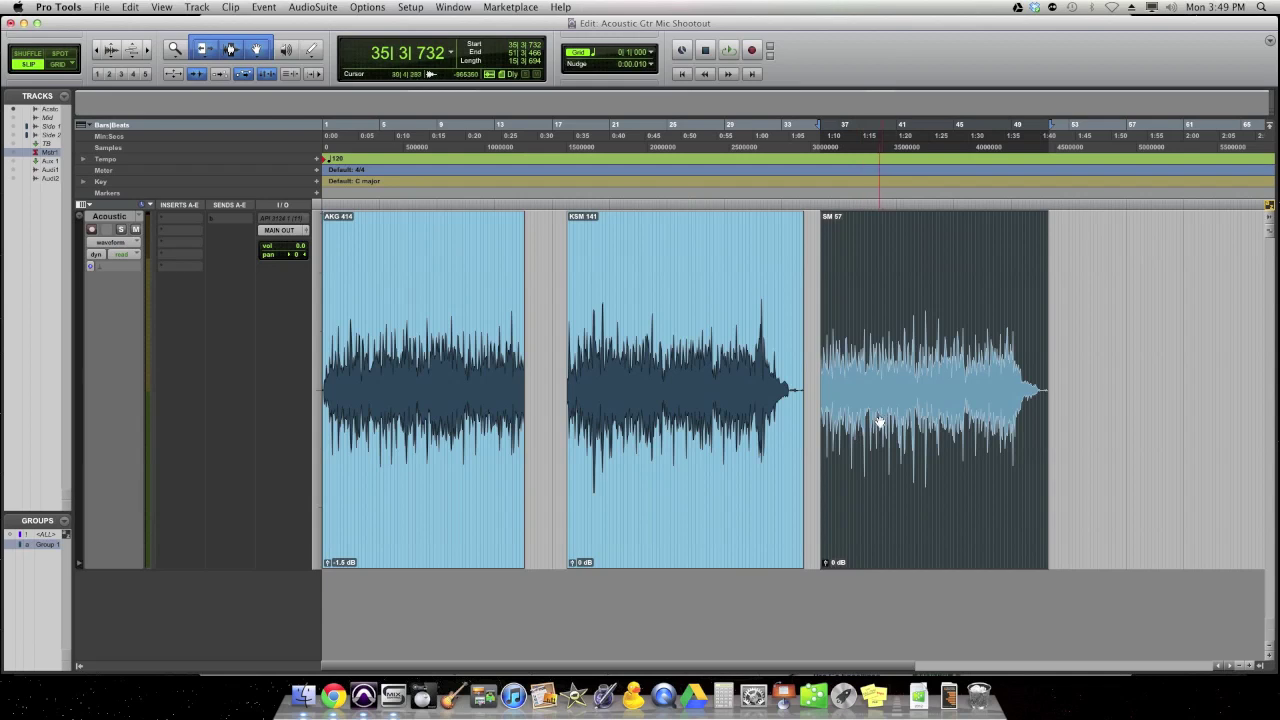
Step: Jump between the KSM 141, AKG 414 and SM 57 takes, ending on AKG 414
left_click(676, 378)
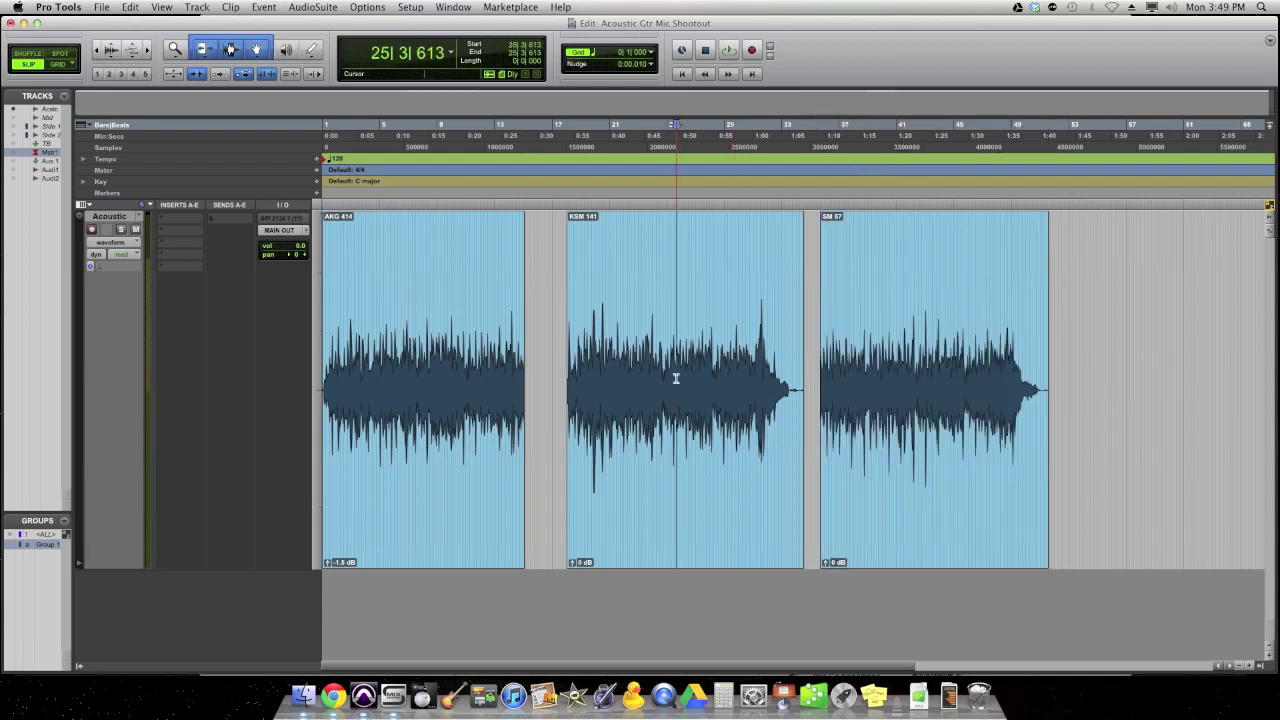
left_click(421, 418)
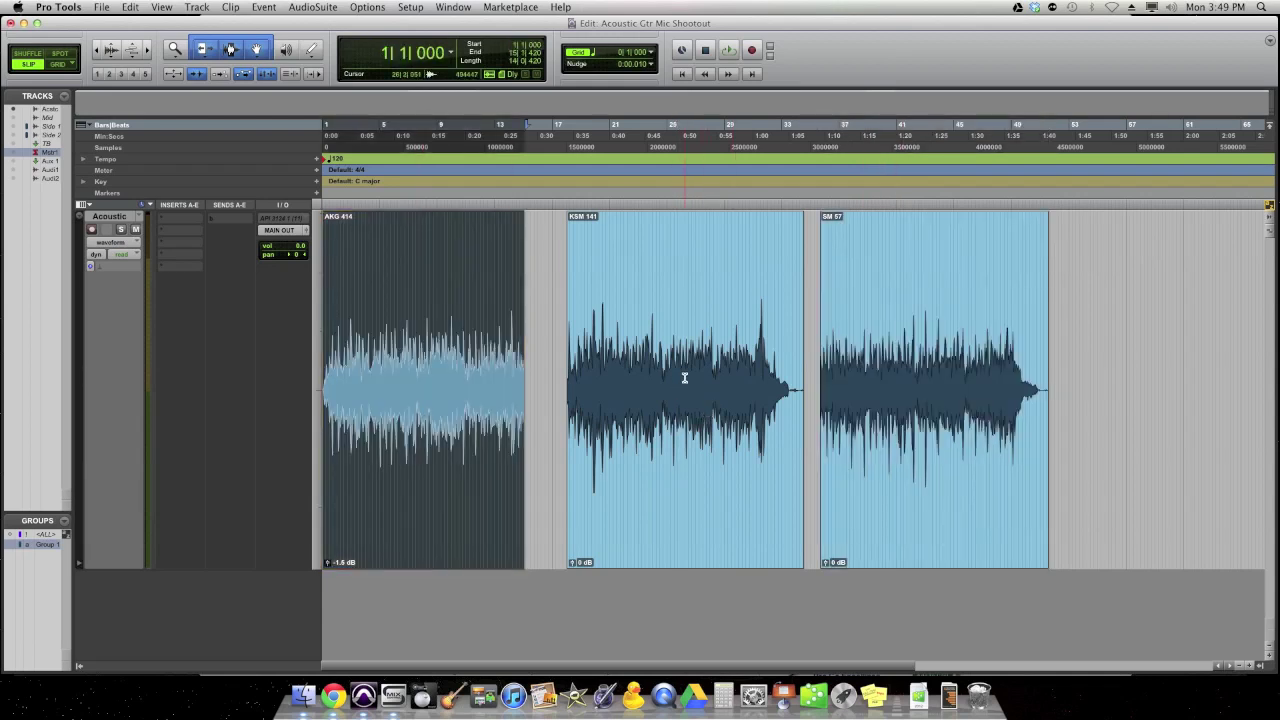
left_click(684, 376)
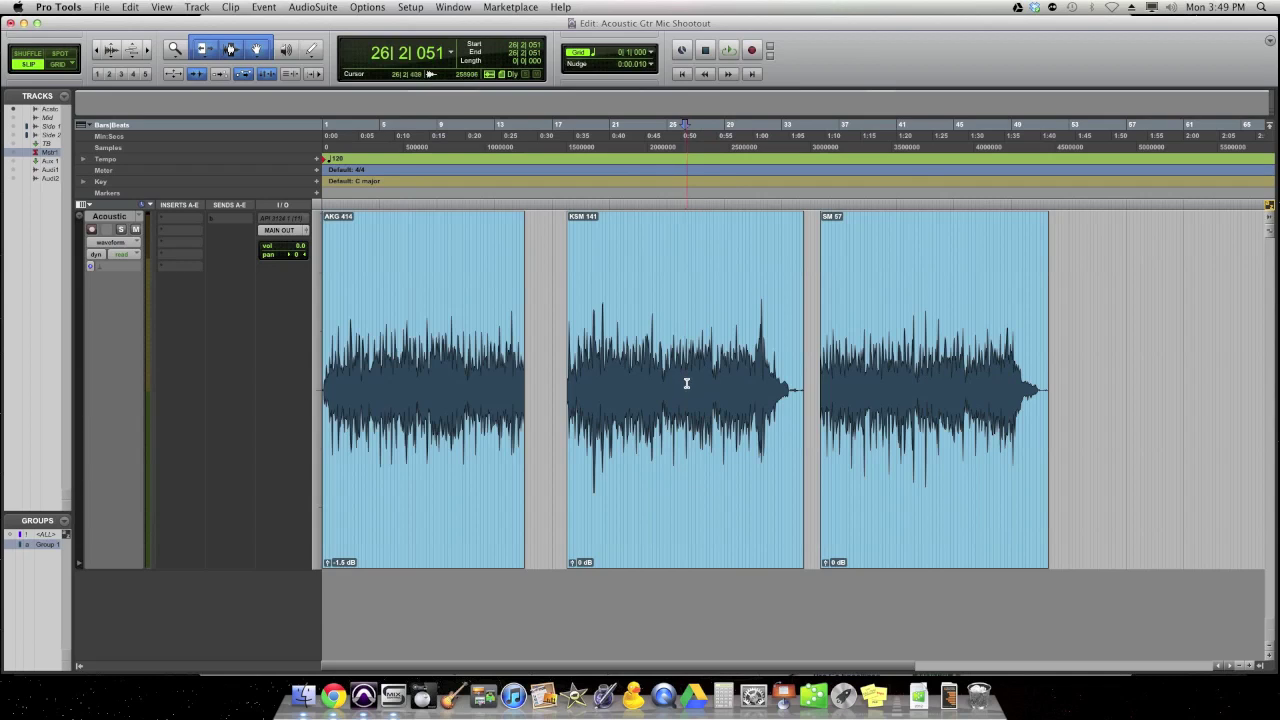
left_click(894, 407)
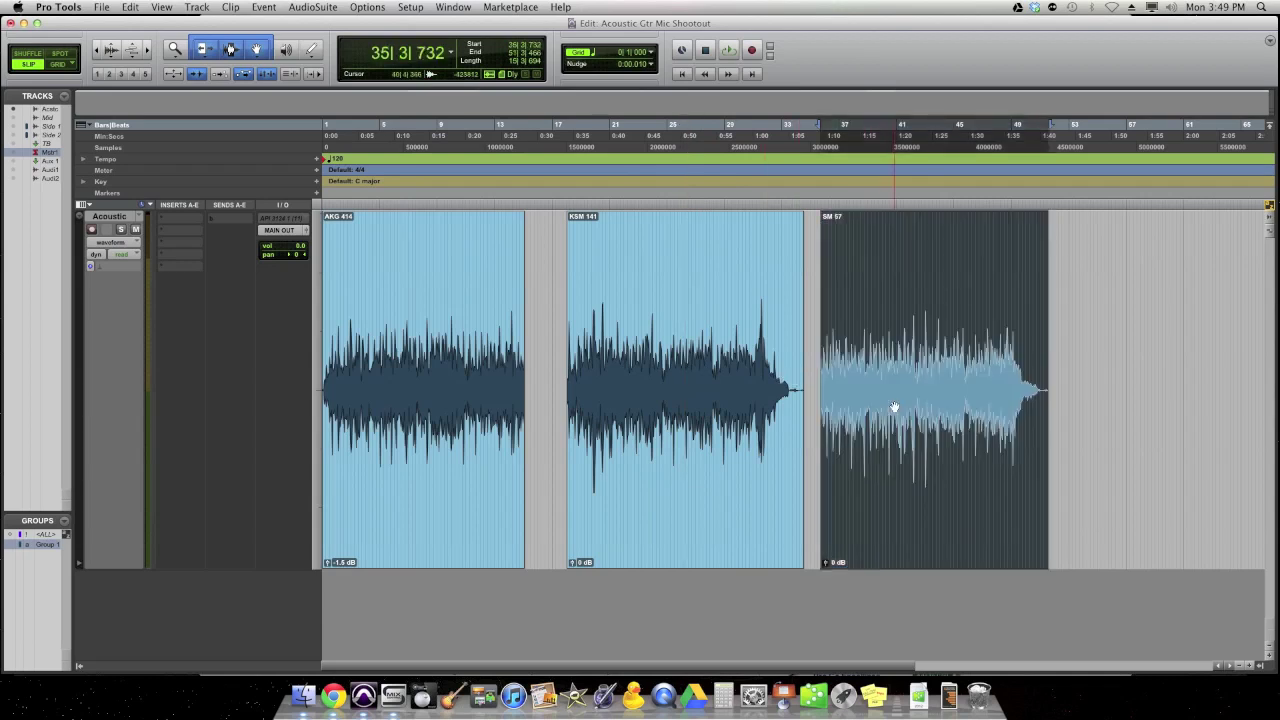
left_click(722, 430)
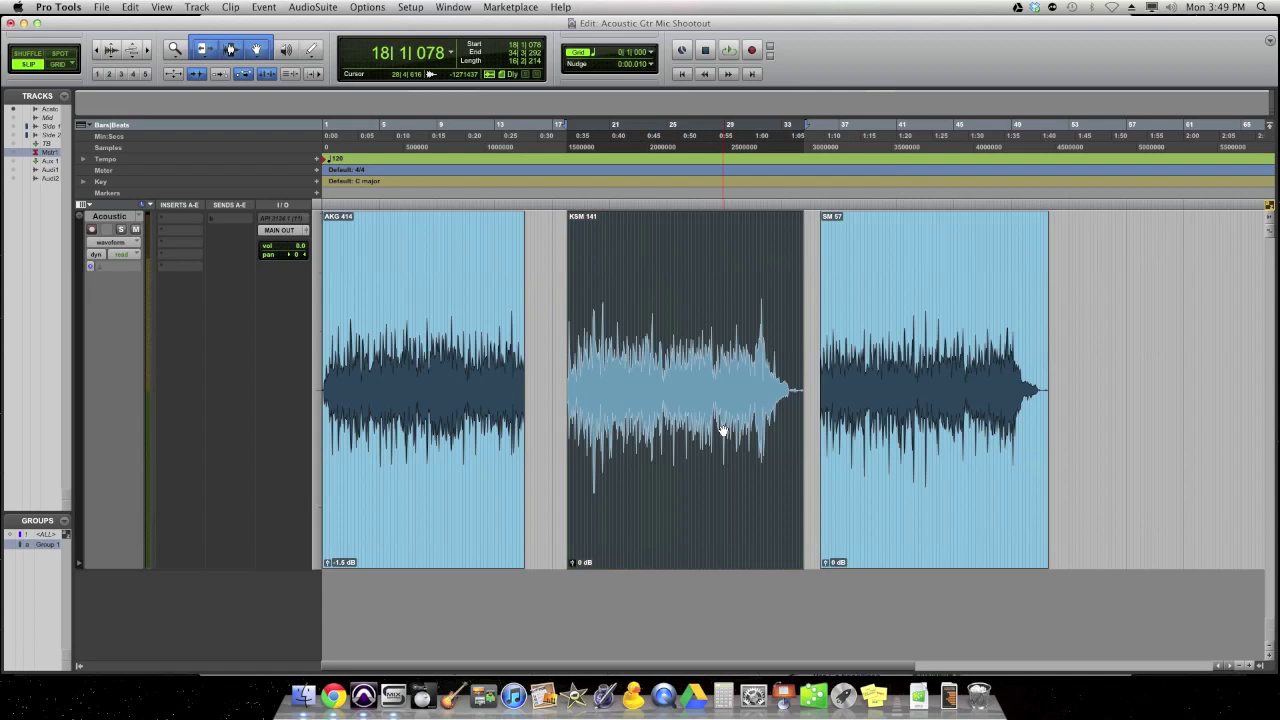
left_click(862, 434)
left_click(726, 437)
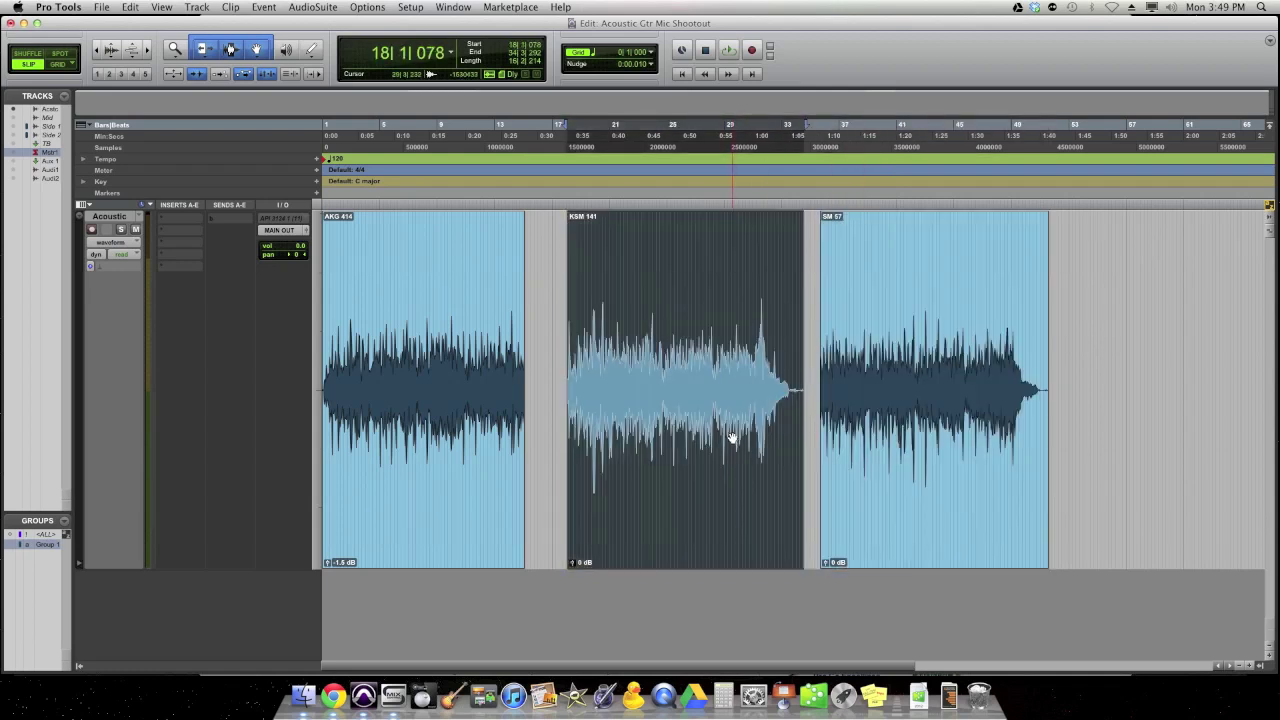
left_click(435, 443)
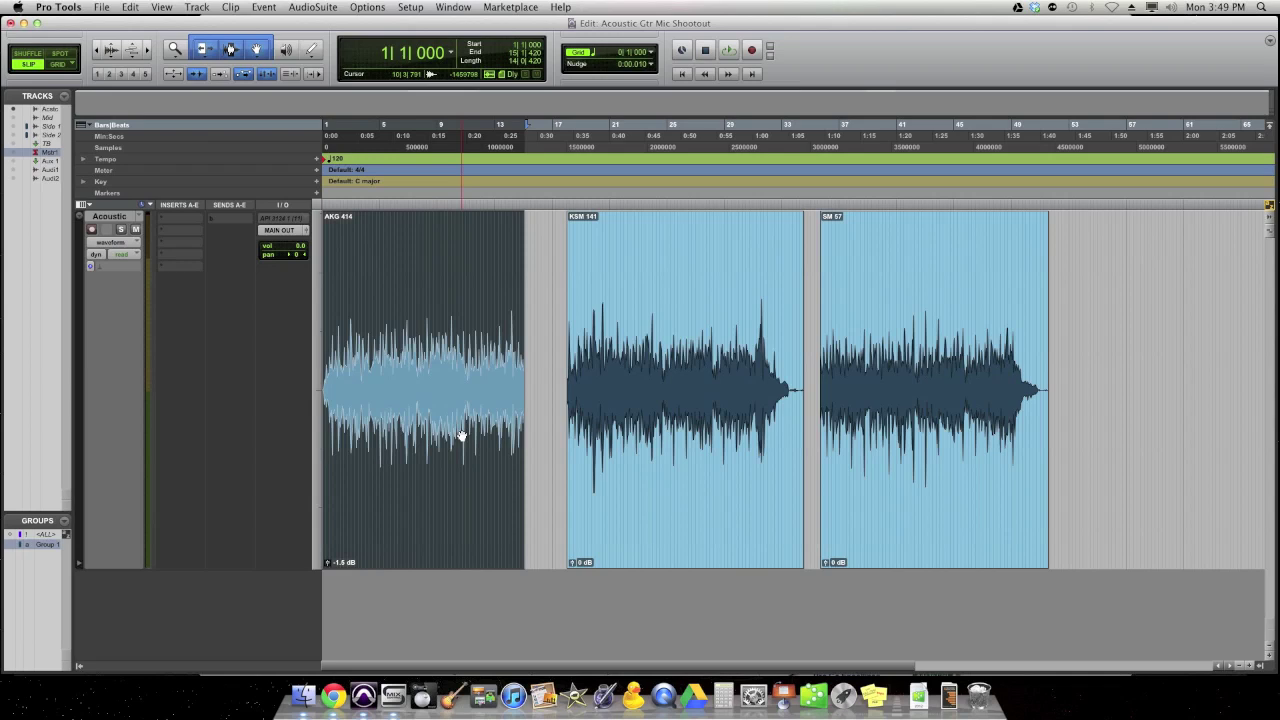
Step: During playback switch to the KSM 141 take, back to AKG 414, then to SM 57
left_click(684, 490)
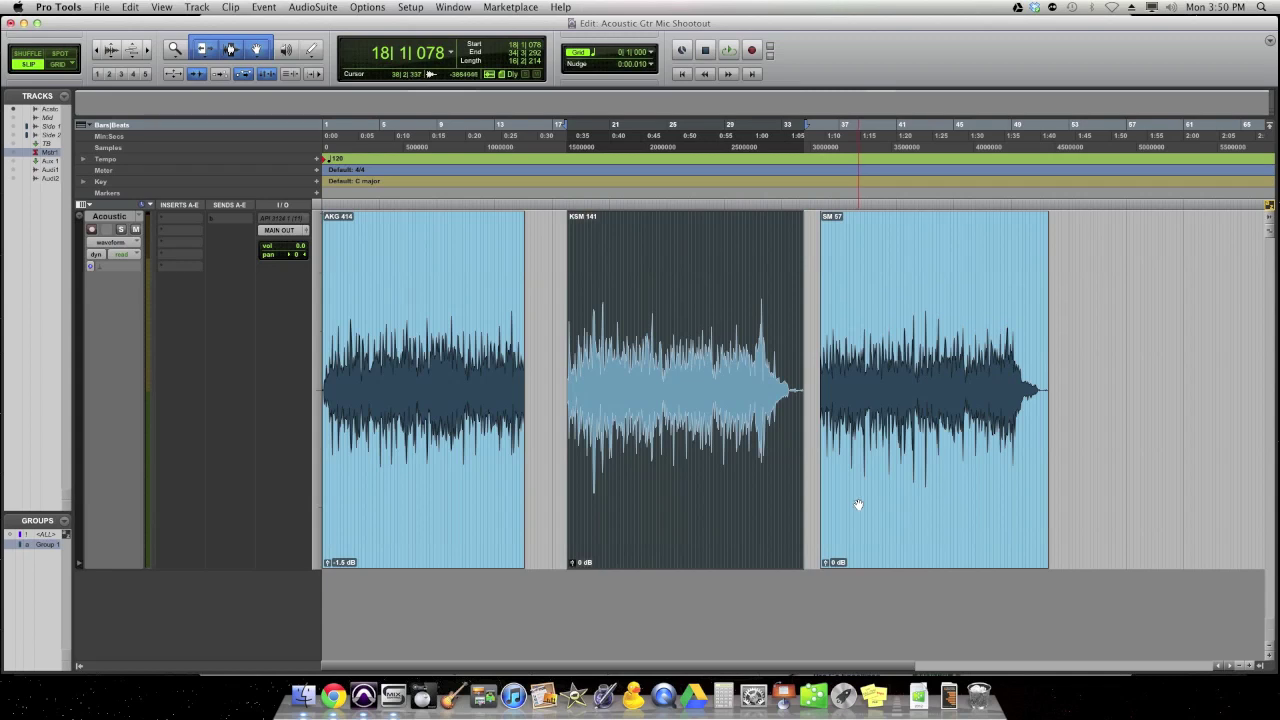
left_click(399, 493)
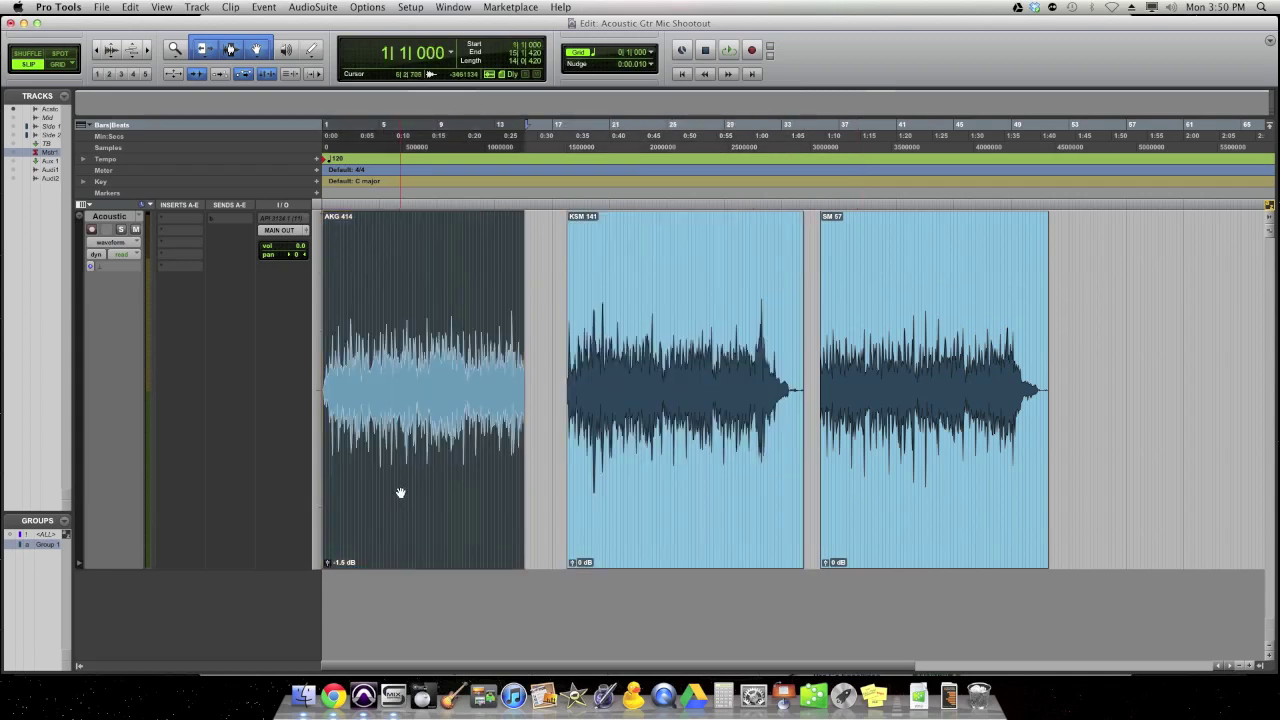
left_click(931, 516)
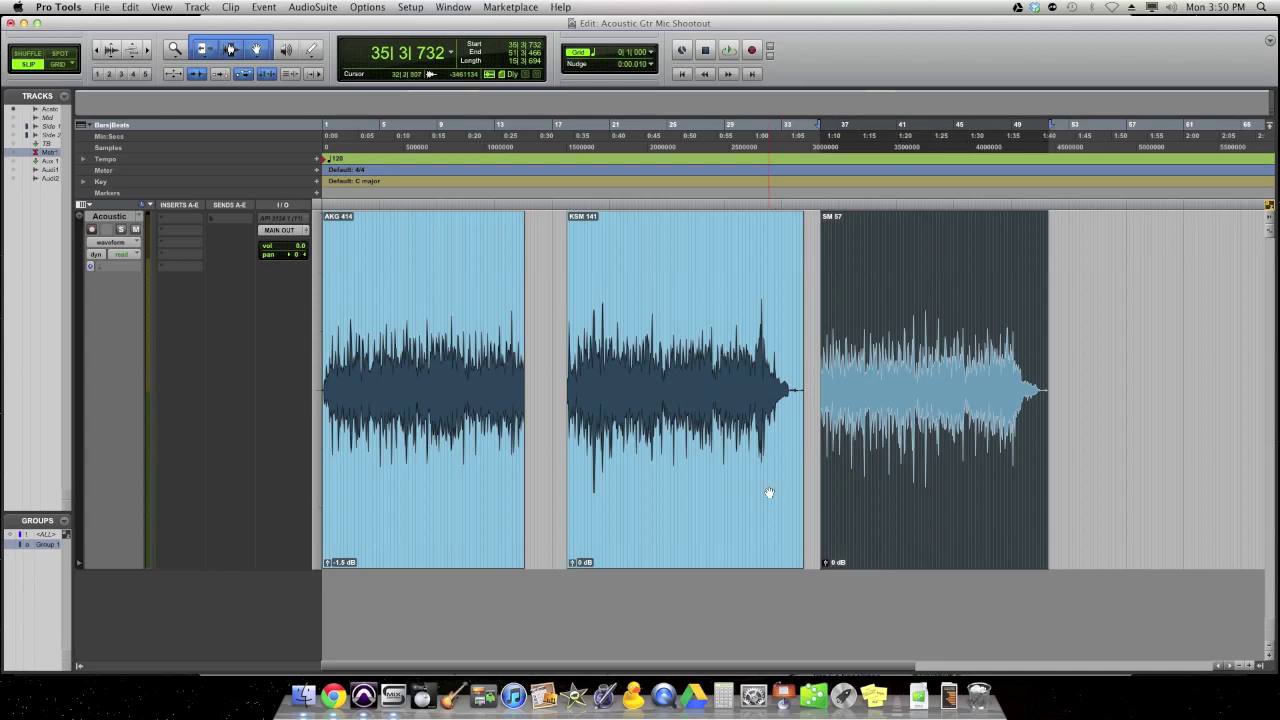
Step: Switch playback through the AKG 414, KSM 141 and SM 57 clips, then back to AKG 414
left_click(480, 506)
left_click(686, 497)
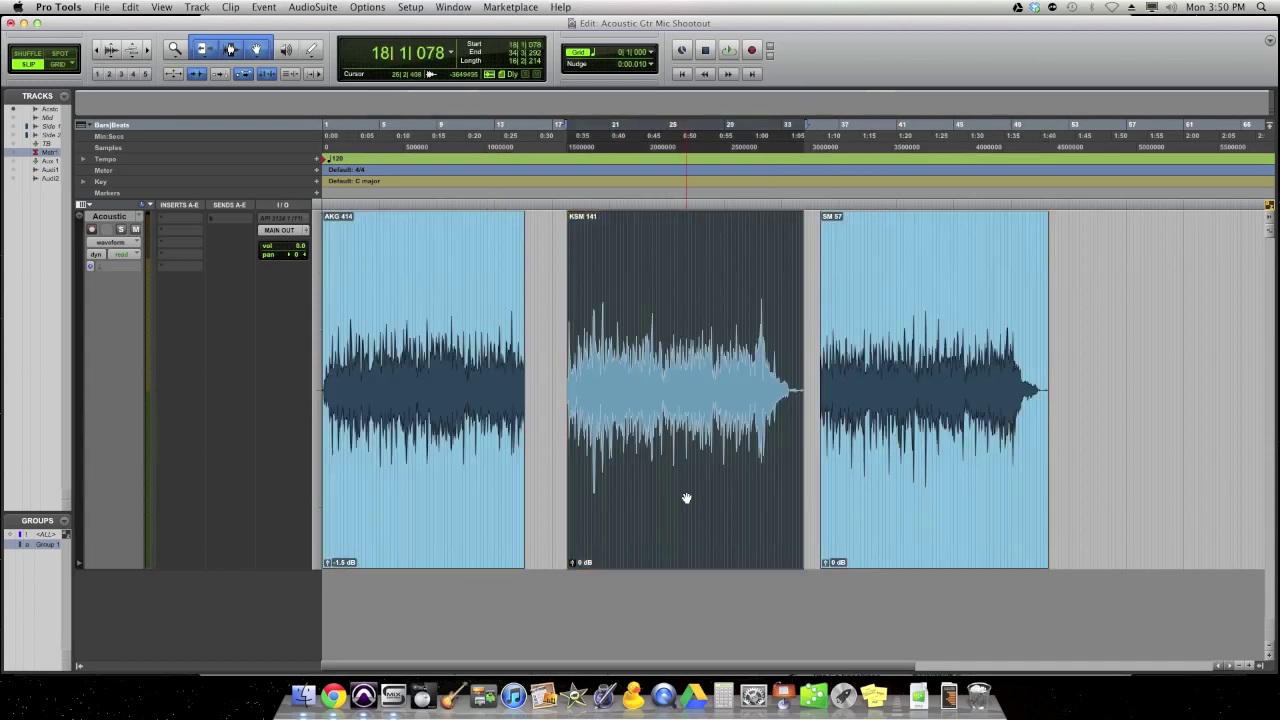
left_click(834, 500)
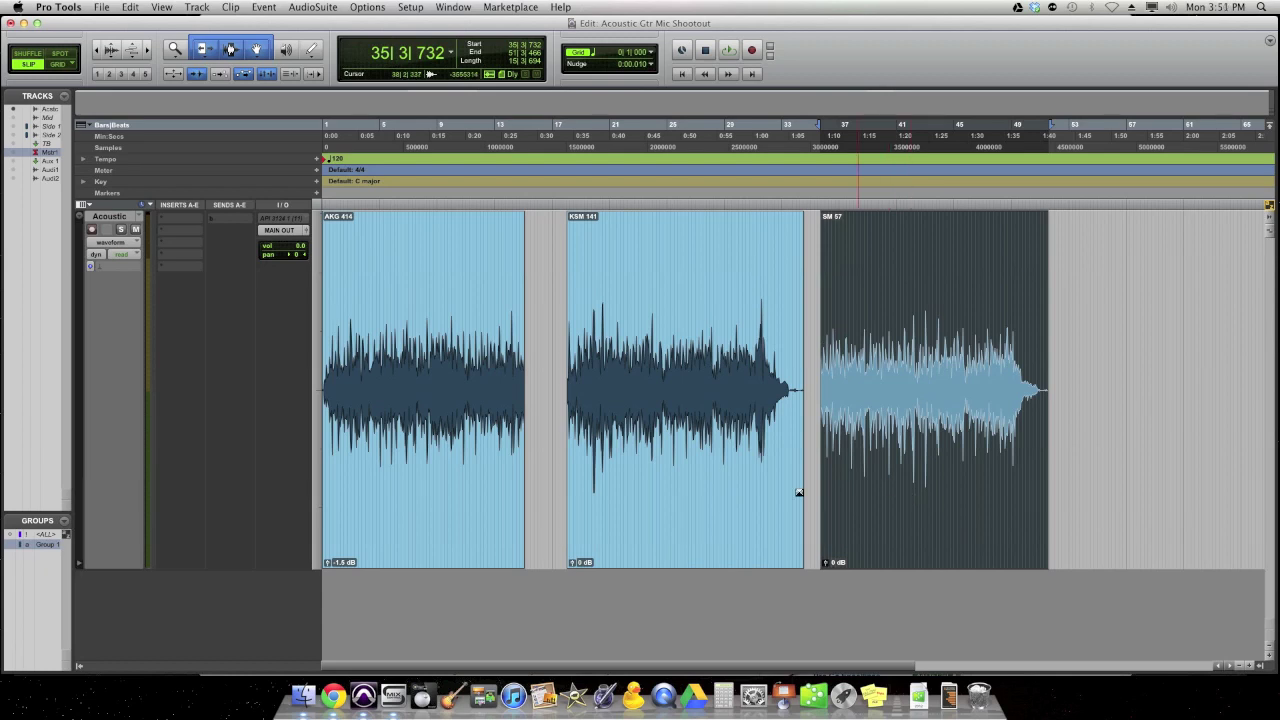
left_click(395, 502)
Step: In Chrome, view the AKG C414 XLS ($999), Shure KSM141 ($399) and SM57 ($99) pages
key("super+Tab")
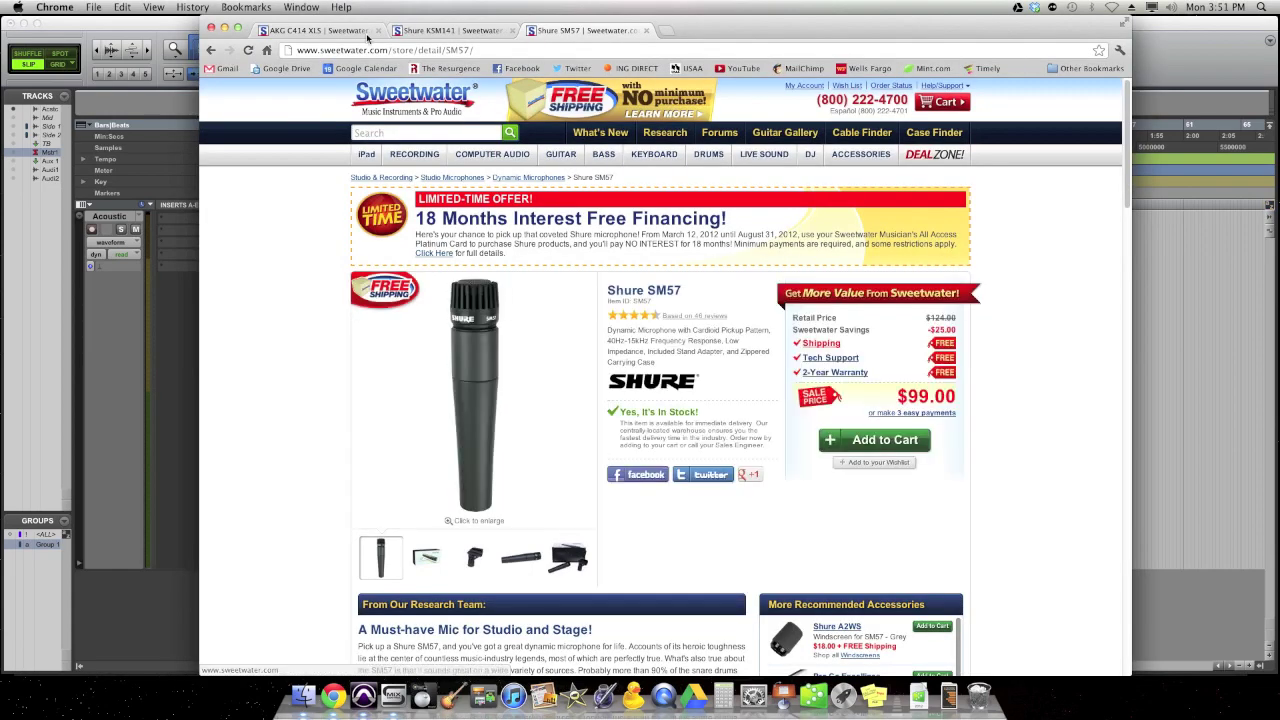
left_click(368, 32)
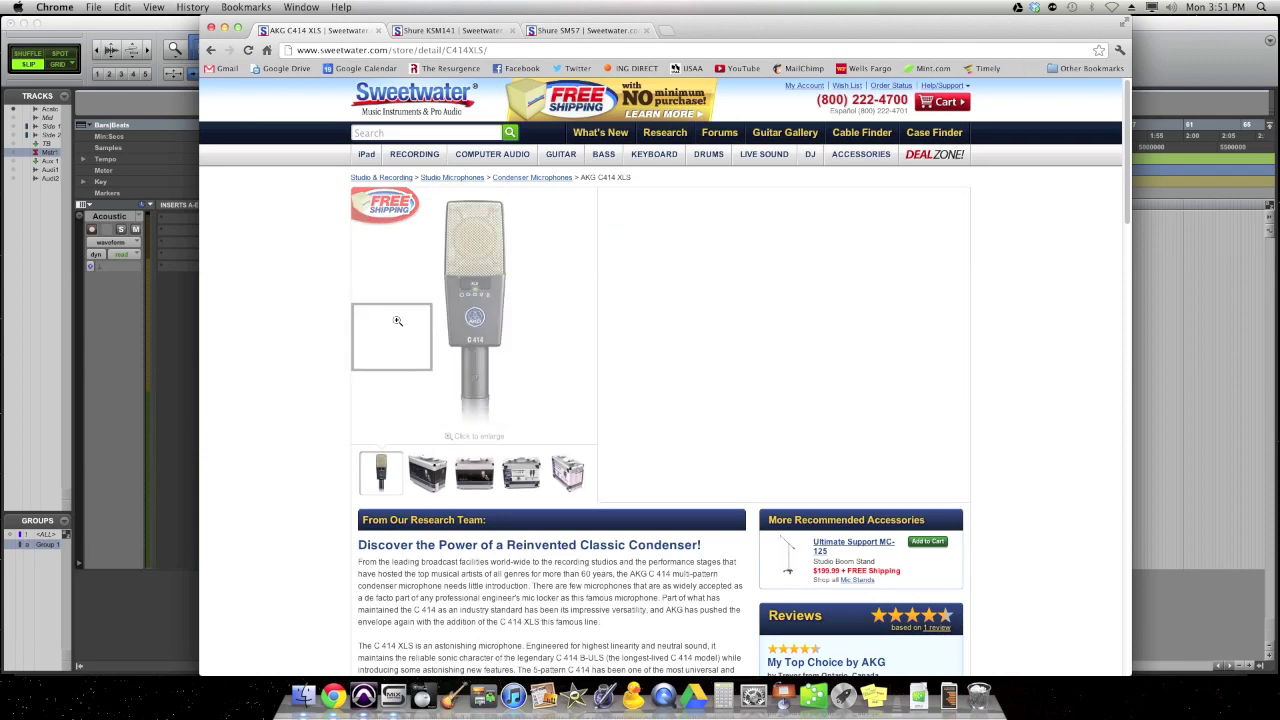
mouse_move(472, 293)
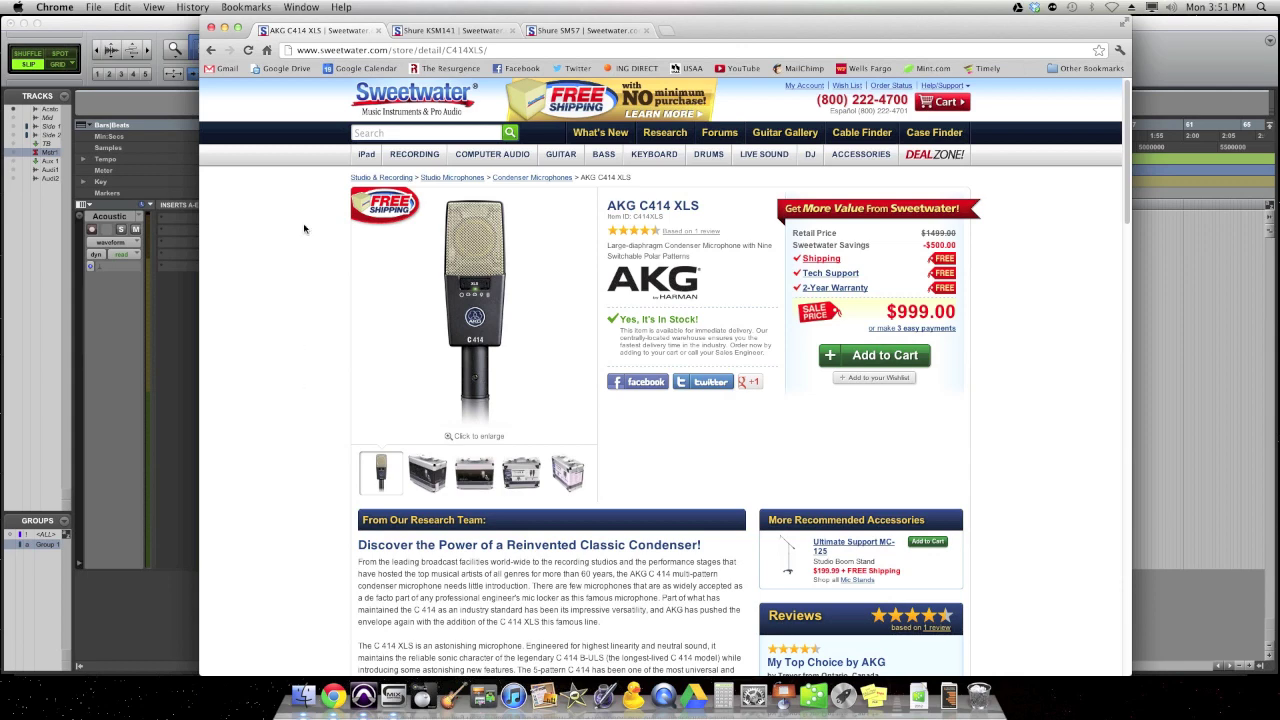
left_click(480, 31)
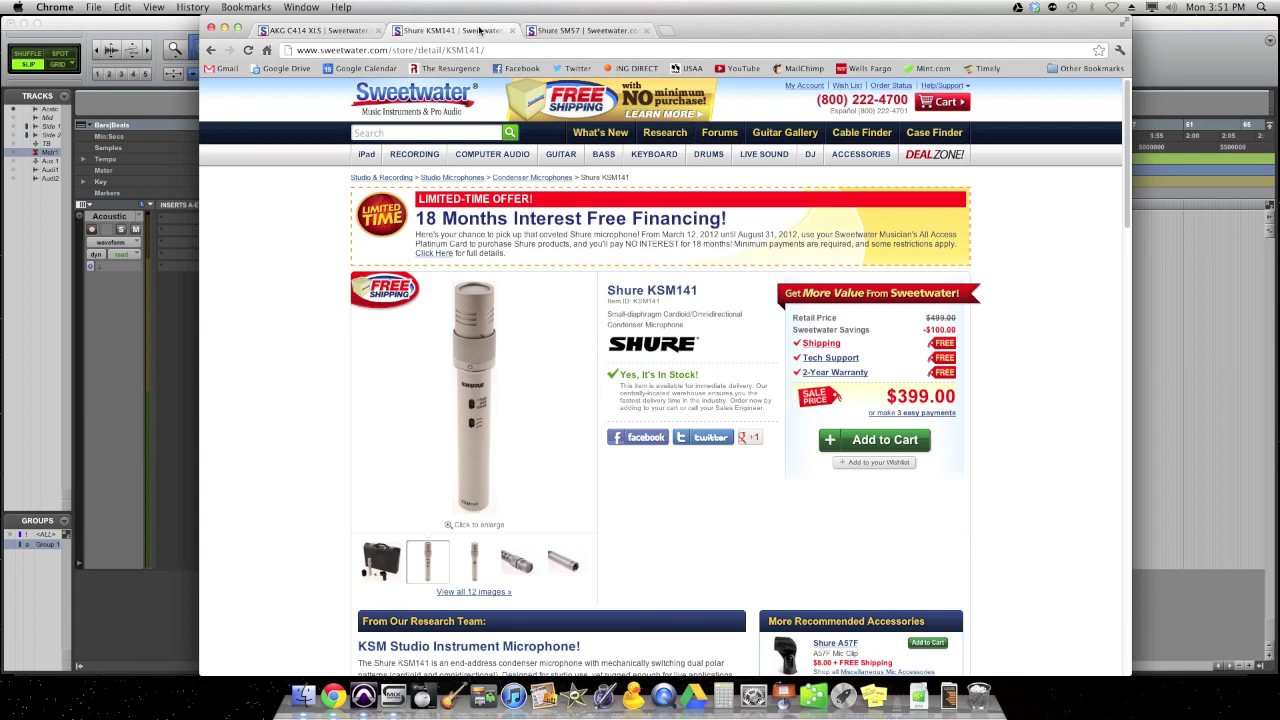
left_click(586, 31)
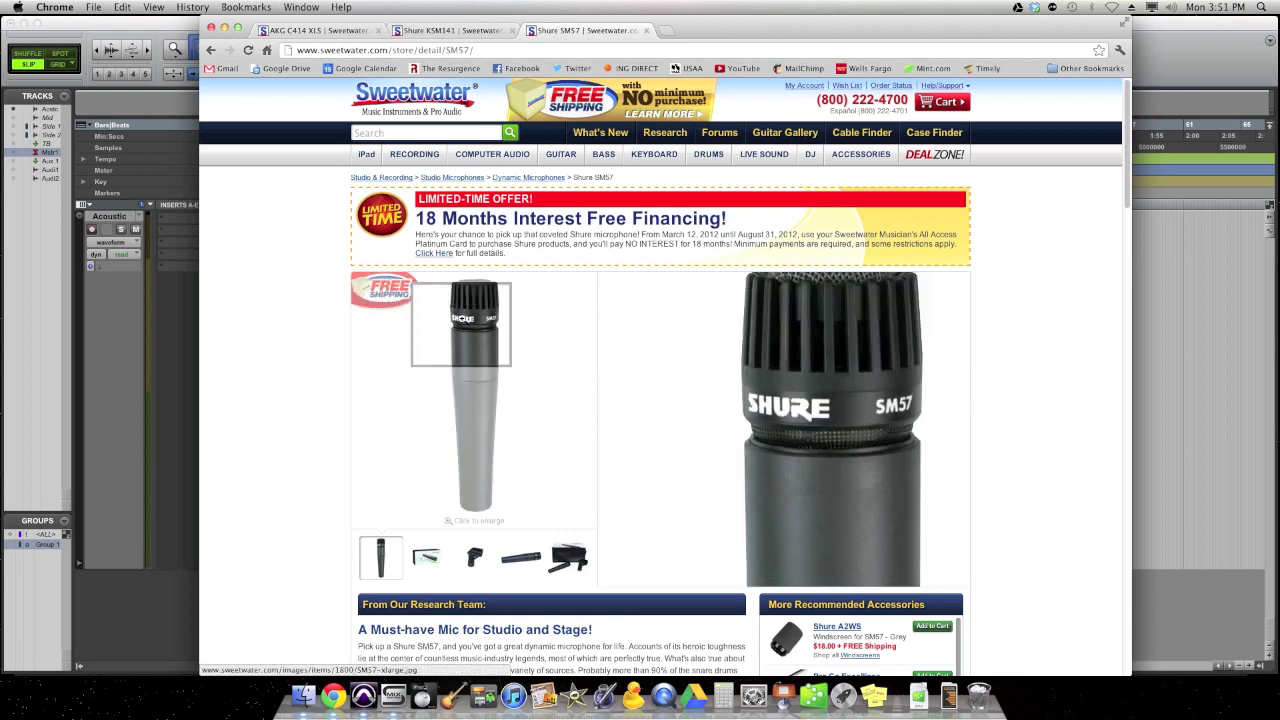
left_click(152, 28)
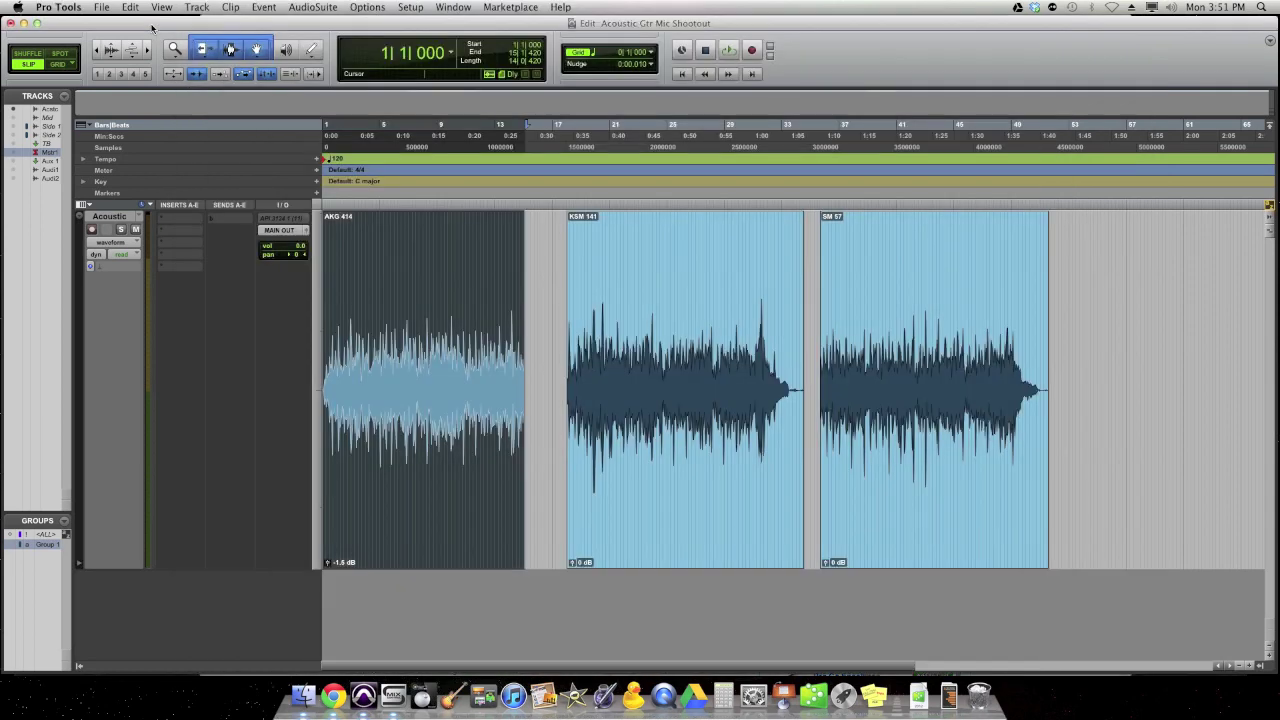